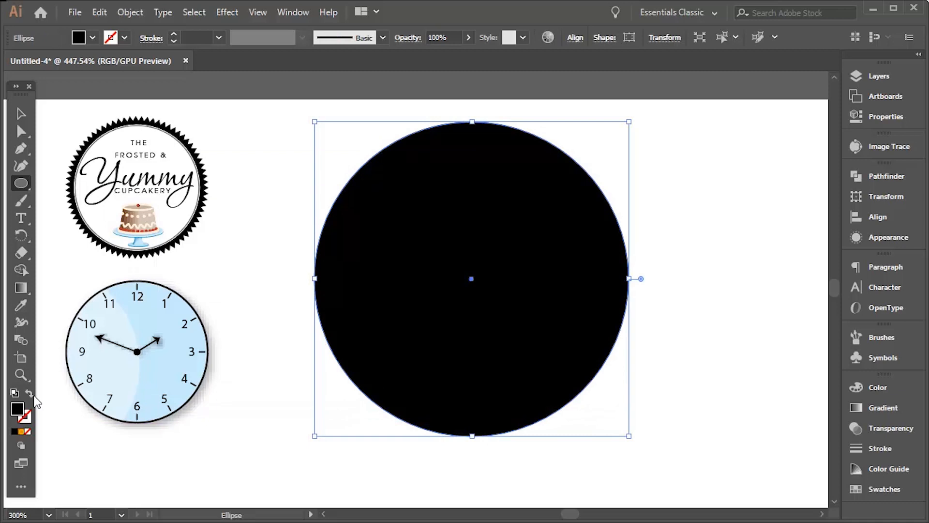
Give the circle a 1 pt black outline with no fill and draw a small, narrow upright rectangle beside it.
left_click(31, 394)
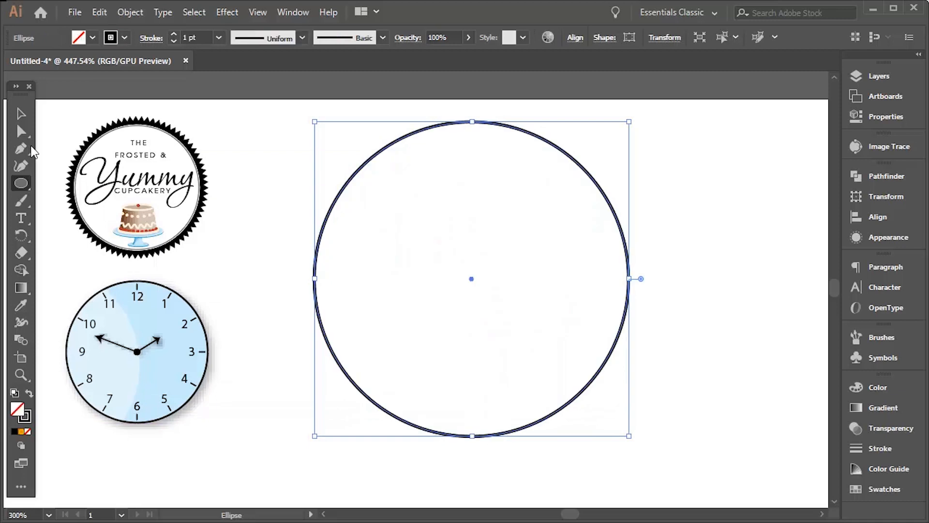
left_click_drag(21, 183, 90, 186)
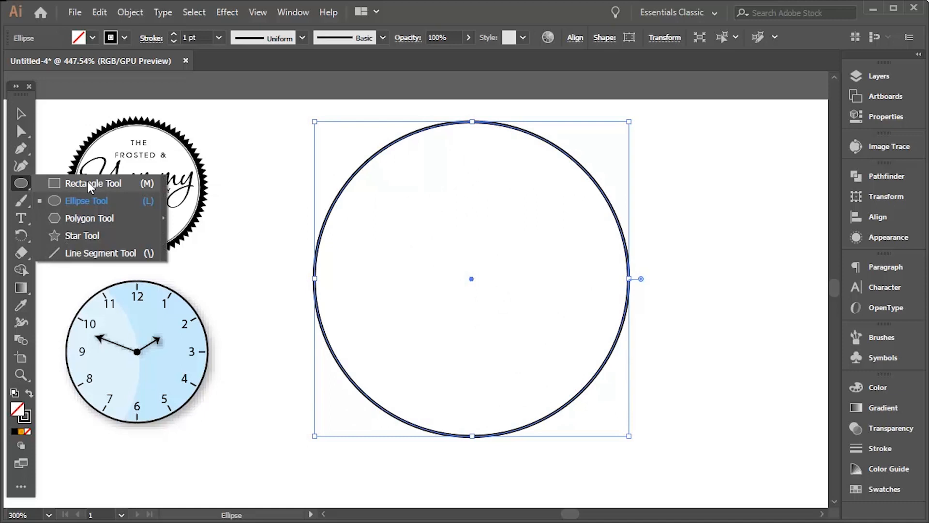
left_click_drag(89, 186, 89, 186)
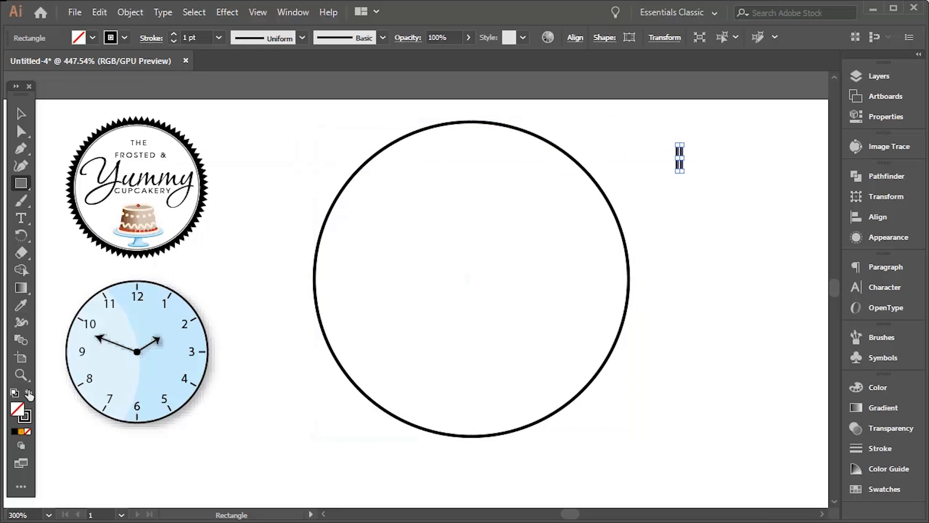
Place the small black rectangle just inside the circle's upper edge and centre it horizontally with the circle.
left_click(361, 94)
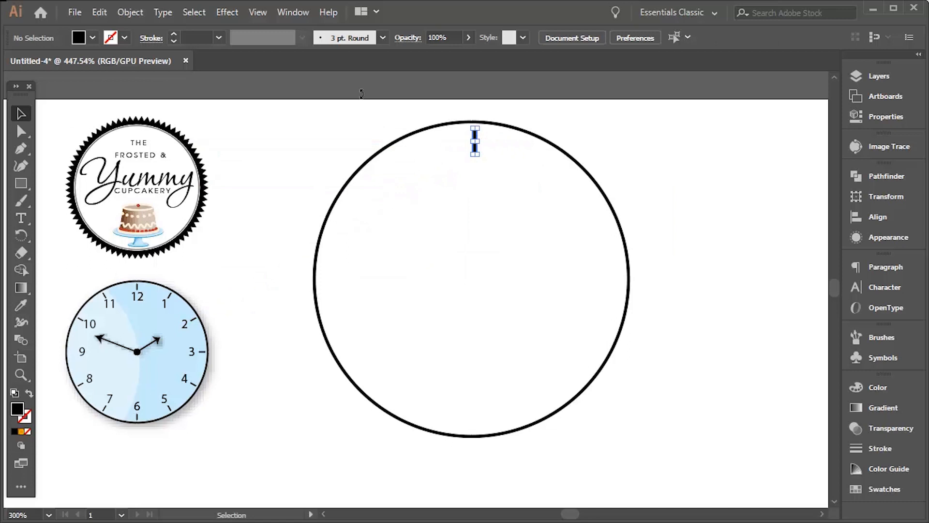
left_click_drag(361, 93, 521, 163)
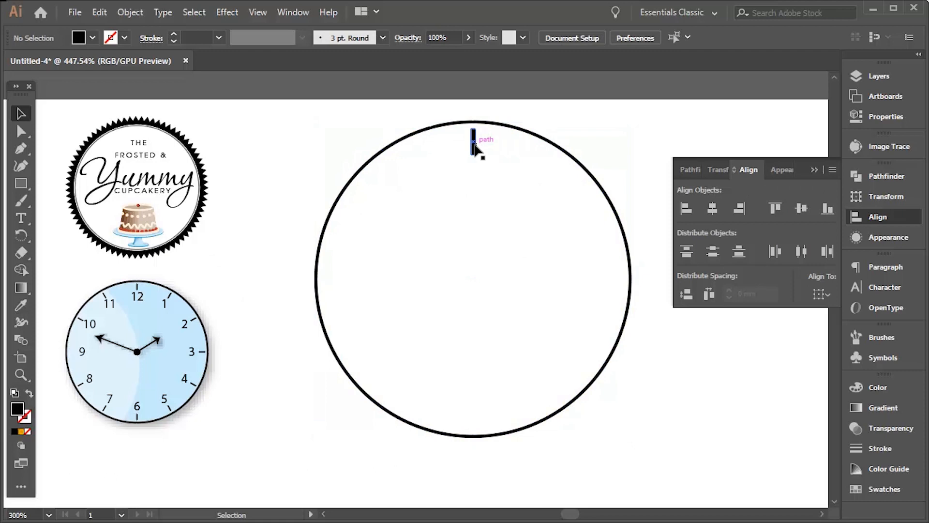
Make a copy of the tick mark rotated 30° about the circle's centre.
left_click(474, 145)
key("r")
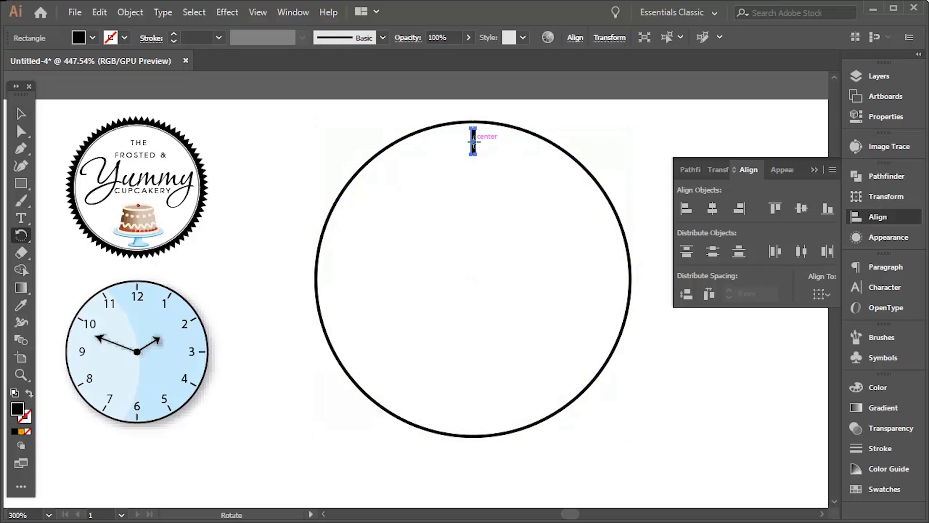
left_click(472, 279)
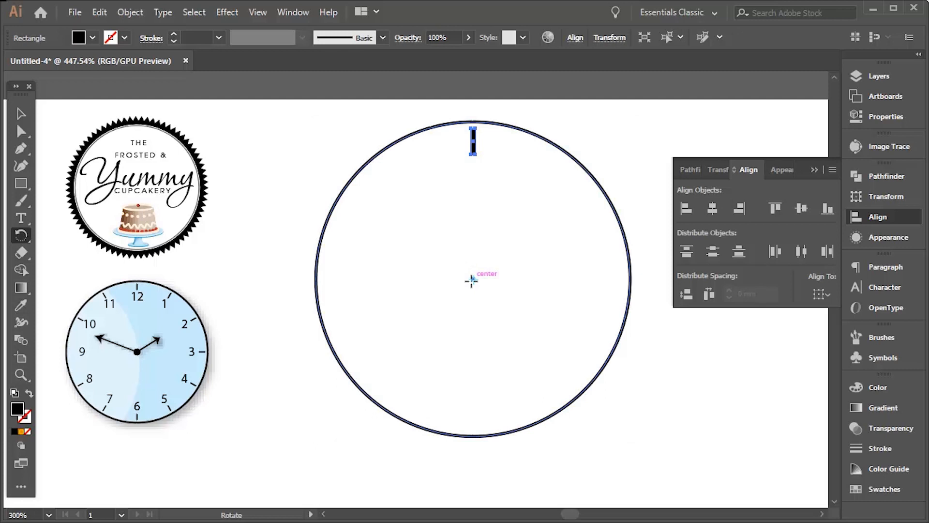
left_click(472, 280, "alt")
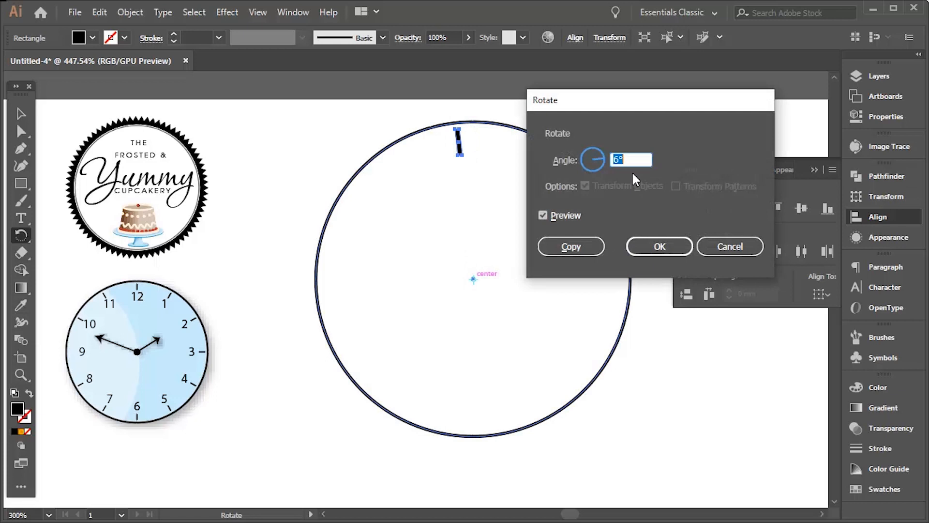
type("30")
key("alt+c")
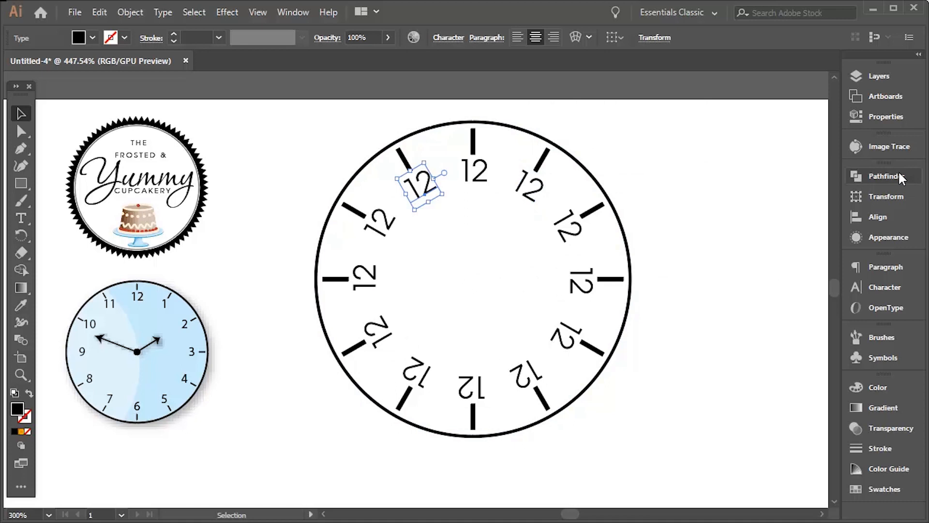
Set the rotation angle of all the tilted 12 labels around the dial to 0° so they stand upright.
left_click(888, 195)
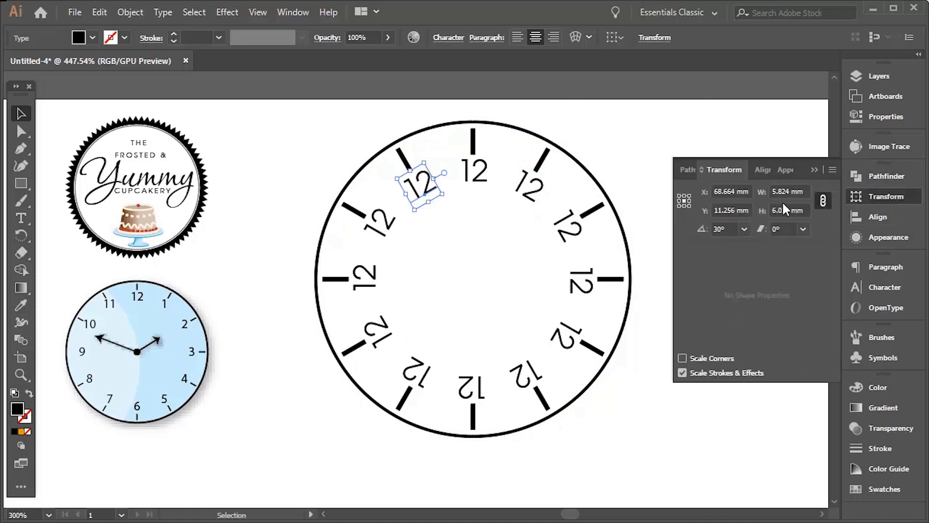
left_click_drag(735, 228, 711, 228)
type("0")
left_click(380, 223)
type("0")
left_click(363, 278)
type("0")
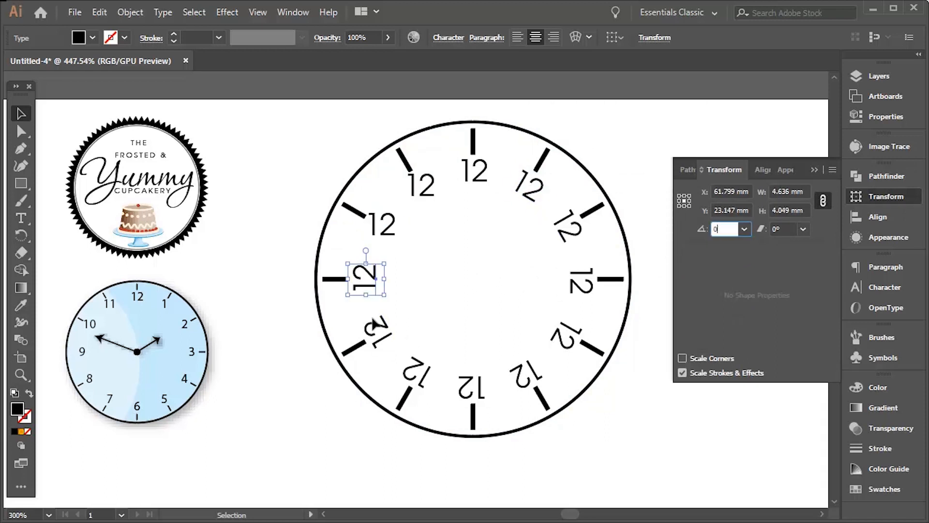
left_click(378, 329)
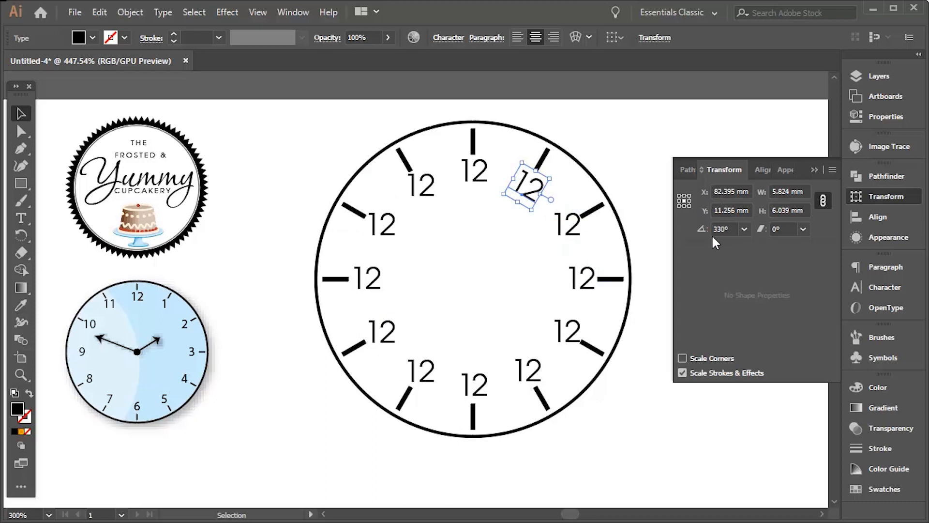
left_click_drag(735, 228, 711, 228)
type("0")
left_click(656, 255)
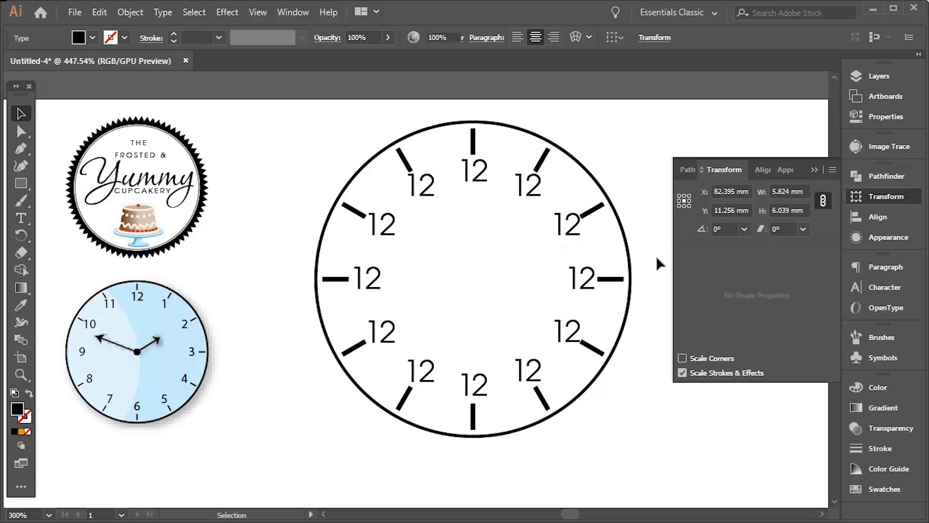
Replace the 12 labels clockwise from the one o'clock position with 1, 2, 3, 4 and 5.
double_click(530, 189)
double_click(530, 189)
type("1")
double_click(569, 222)
type("2")
double_click(582, 280)
type("3")
double_click(566, 329)
type("4")
double_click(529, 370)
type("5")
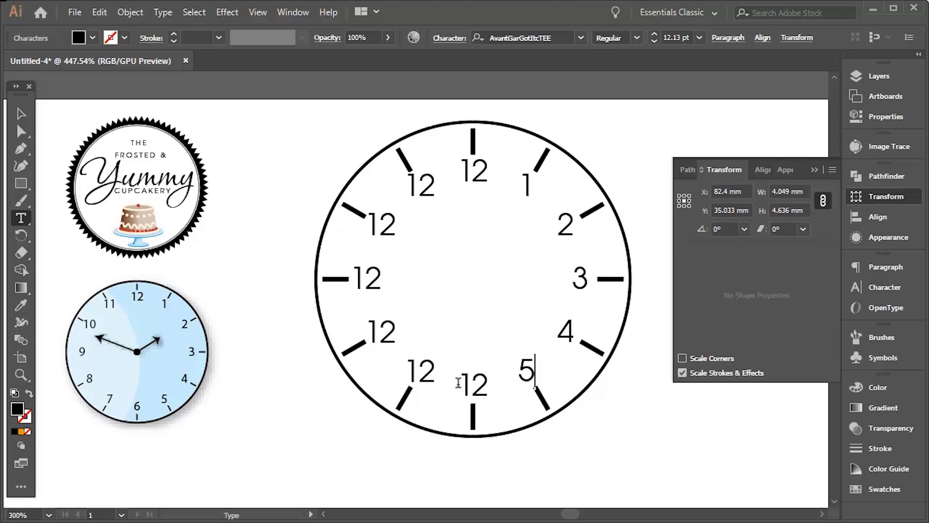
Replace the remaining 12 labels from the six o'clock to the eleven o'clock position with 6, 7, 8, 9, 10 and 11.
double_click(474, 383)
type("6")
double_click(421, 372)
type("7")
double_click(377, 322)
type("8")
double_click(366, 279)
type("9")
double_click(386, 220)
type("10")
double_click(422, 186)
type("11")
left_click(20, 113)
left_click(299, 129)
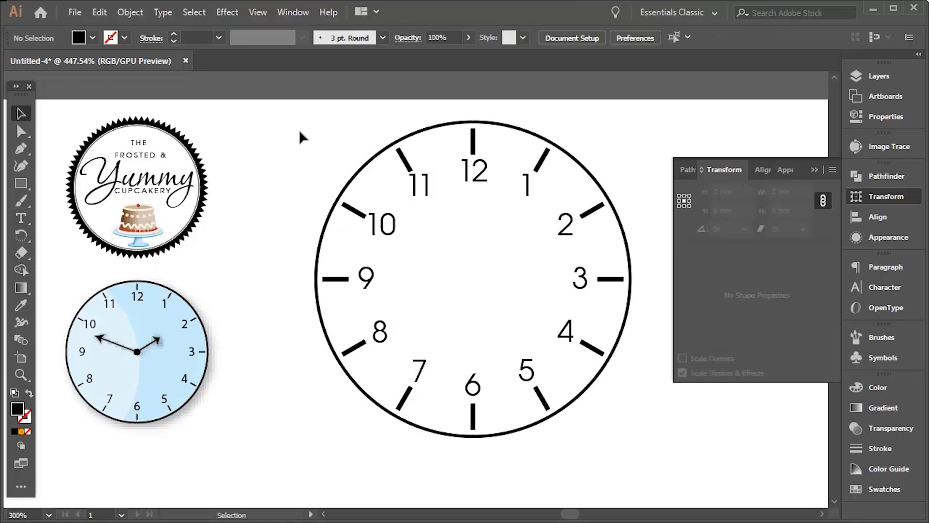
Scale the whole clock dial down to about 15.8 mm wide and move it to the artboard's lower right area.
left_click_drag(416, 232, 658, 363)
left_click_drag(661, 440, 661, 440)
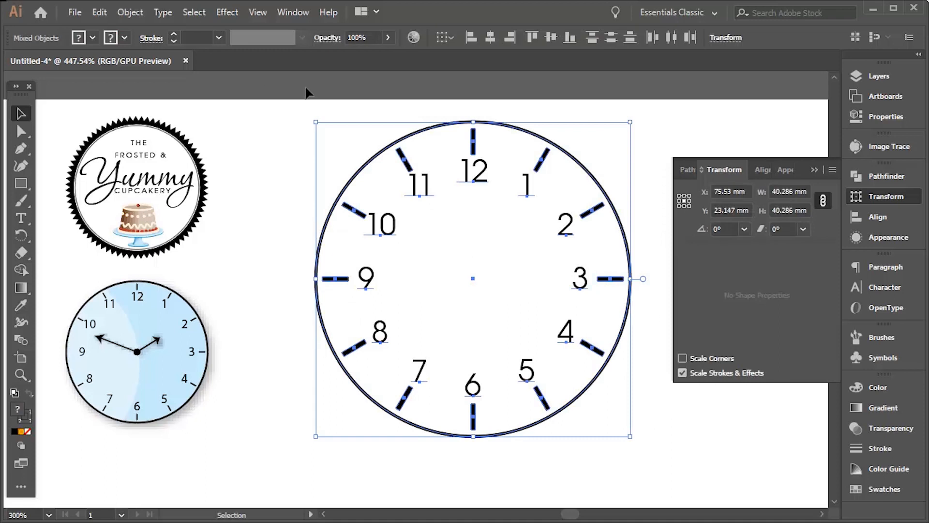
left_click_drag(315, 121, 508, 317)
key("shift+Right")
key("shift+Right")
key("shift+Right")
key("shift+Right")
key("shift+Right")
key("shift+Right")
key("shift+Right")
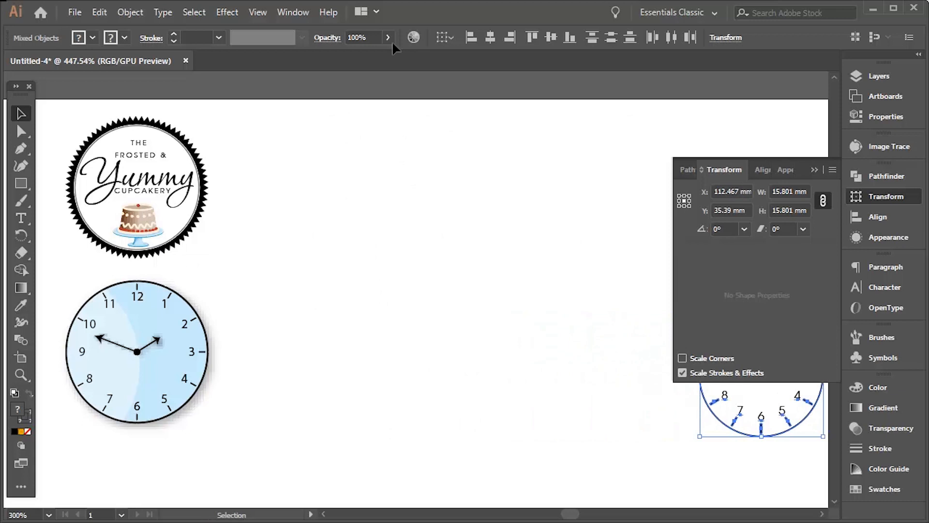
left_click(52, 103)
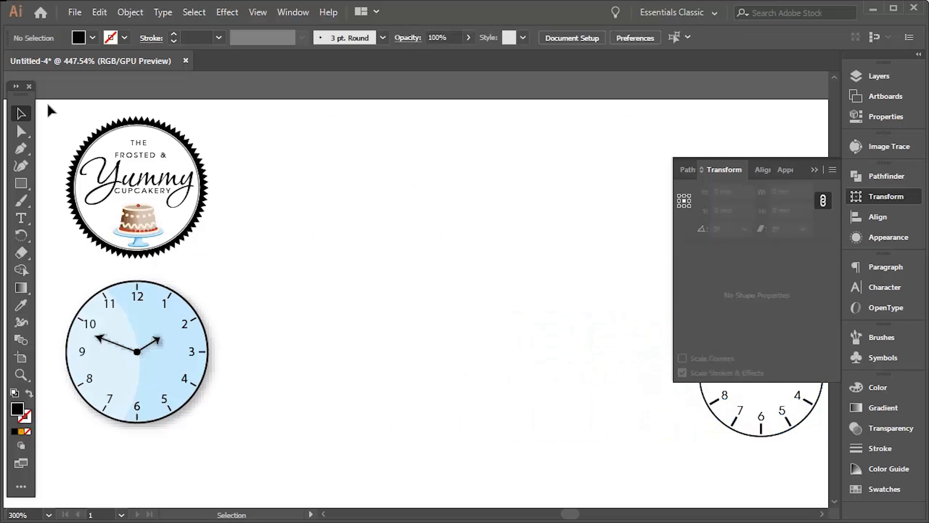
Duplicate the cupcakery badge logo, enlarge the copy to about 44 mm wide and place it mid-artboard.
left_click_drag(155, 187, 236, 263)
key("ctrl+c")
key("ctrl+v")
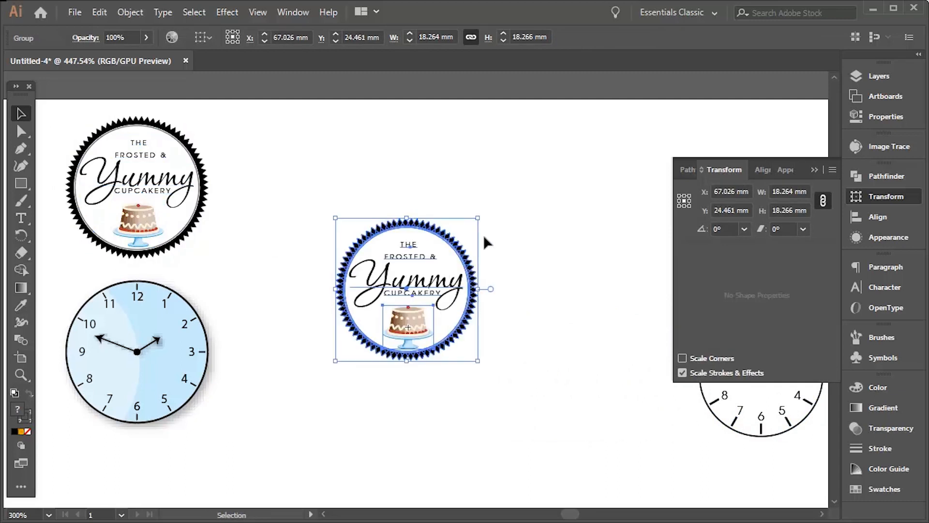
left_click_drag(481, 218, 649, 108)
left_click_drag(340, 362, 245, 451)
left_click_drag(451, 312, 473, 312)
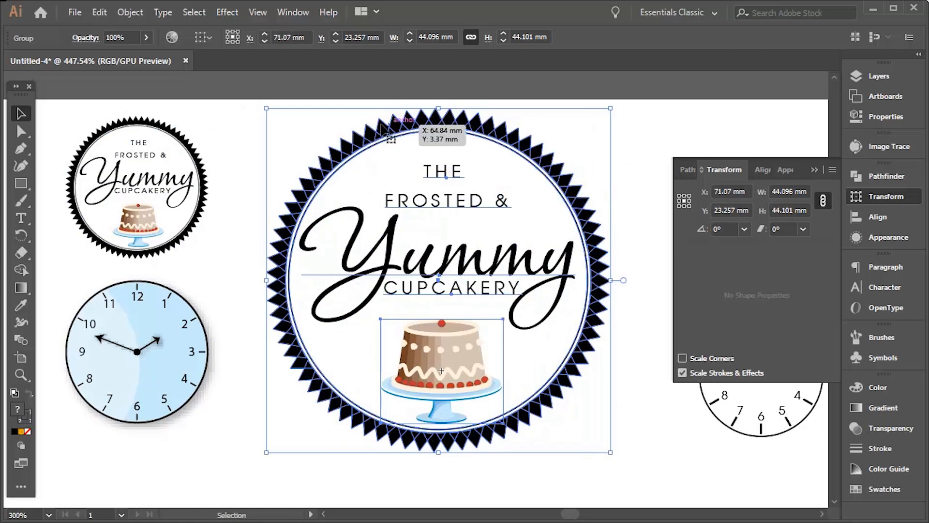
Remove the enlarged badge copy from the artboard.
double_click(245, 154)
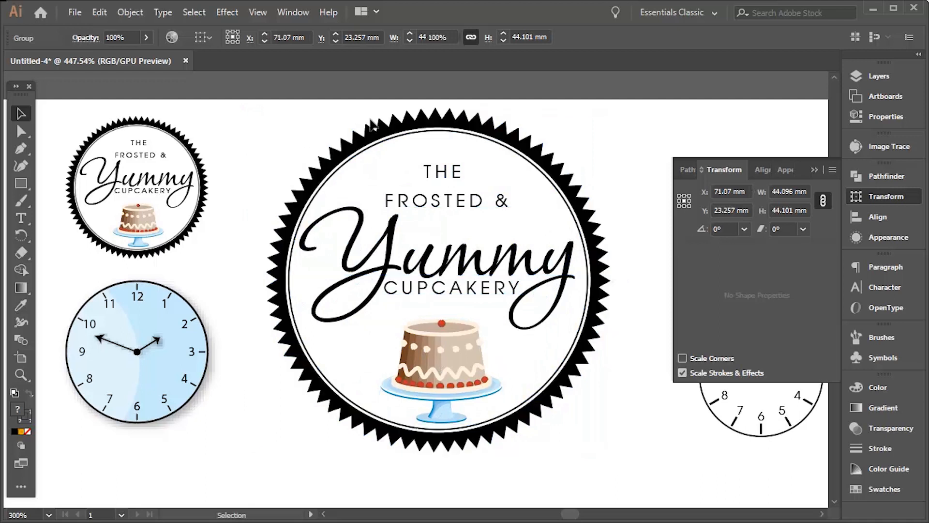
left_click_drag(544, 324, 626, 480)
left_click(626, 476)
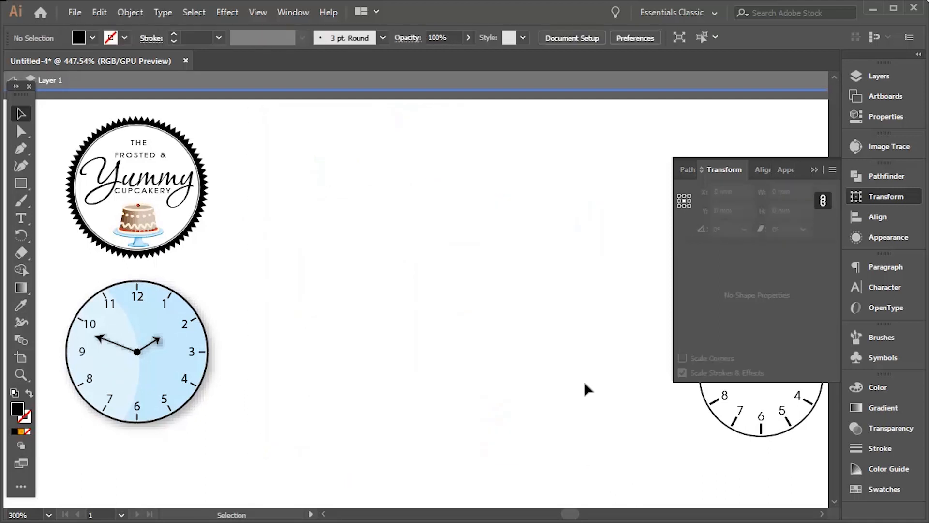
Draw a circle about 41 mm in diameter in the empty middle area, with a black outline and no fill.
left_click(19, 186)
left_click_drag(19, 189, 82, 216)
left_click_drag(301, 143, 513, 462)
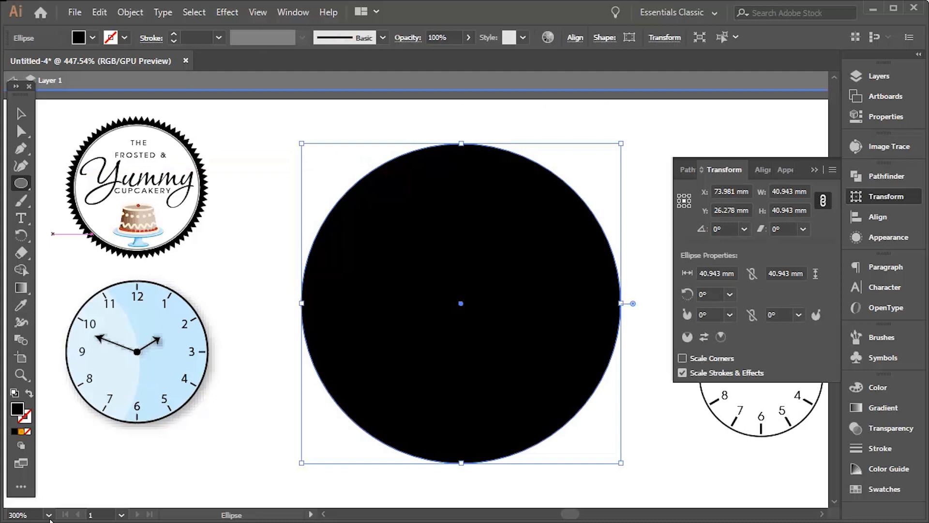
left_click(29, 394)
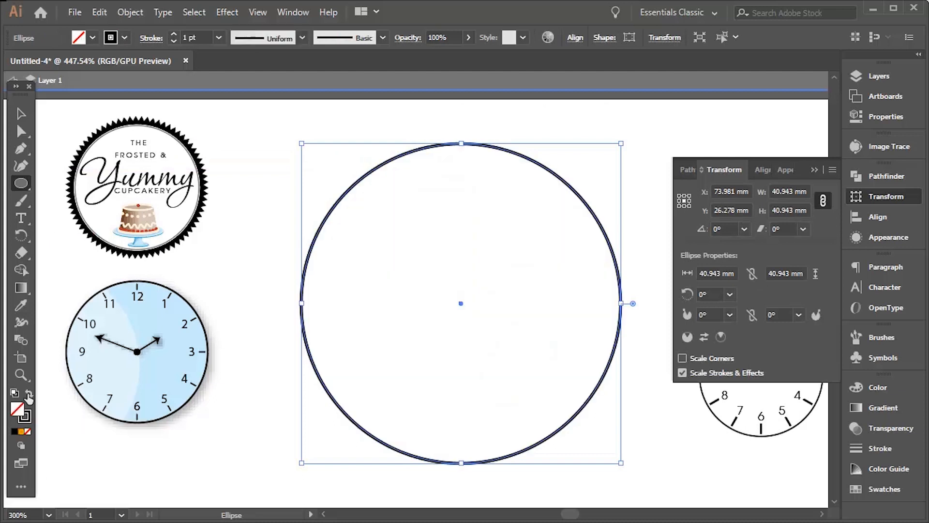
Draw an upright three-sided shape about 5 mm wide above the circle with the Star tool.
left_click_drag(19, 178, 77, 233)
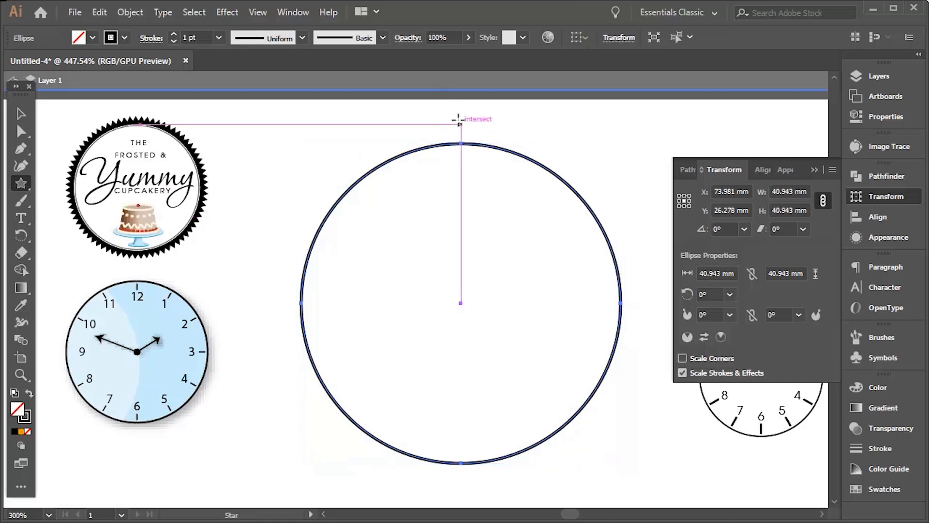
left_click_drag(445, 115, 461, 131)
key("Up")
key("Up")
key("Down")
key("Down")
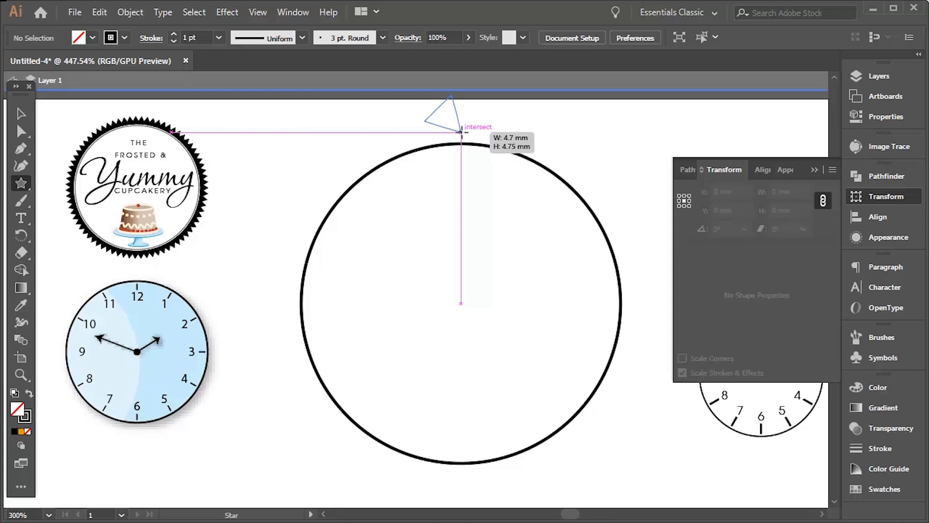
left_click_drag(461, 131, 466, 123)
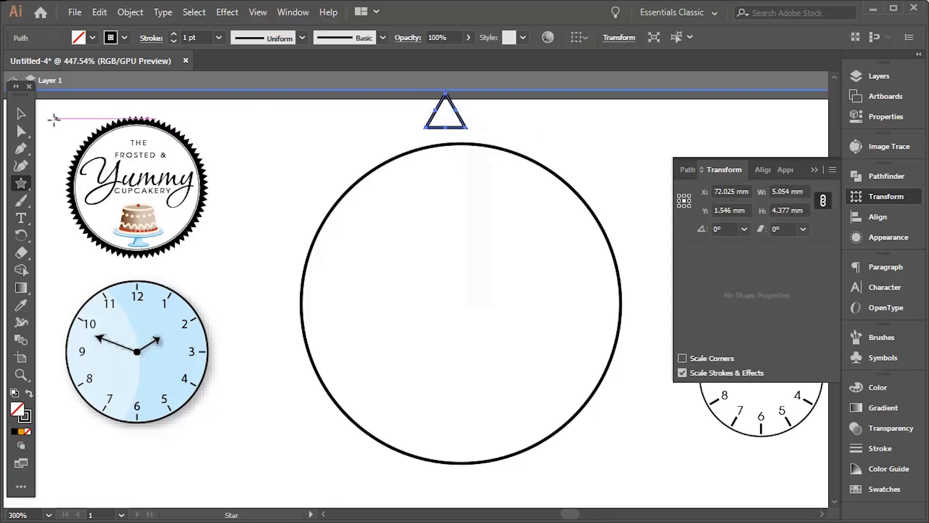
Move the triangle to sit centred just above the circle and give it a black fill with no outline.
left_click(21, 113)
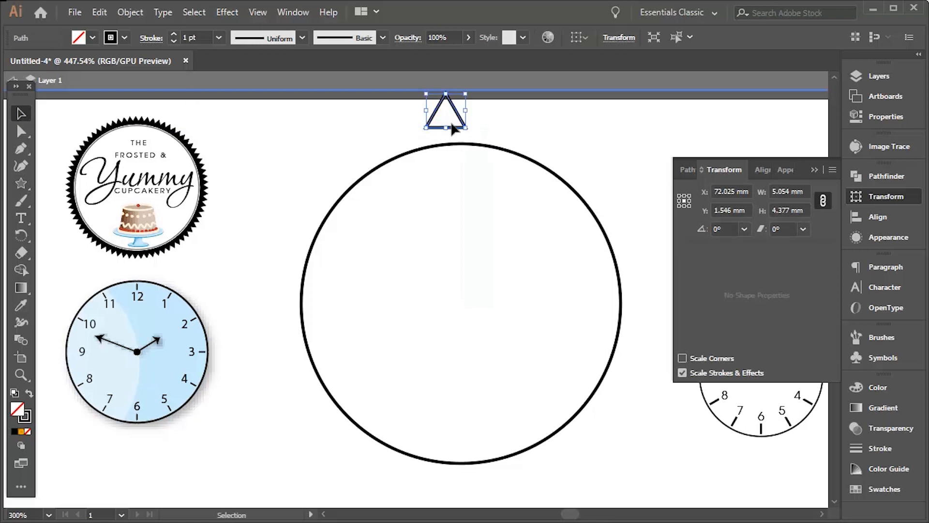
left_click_drag(458, 125, 474, 133)
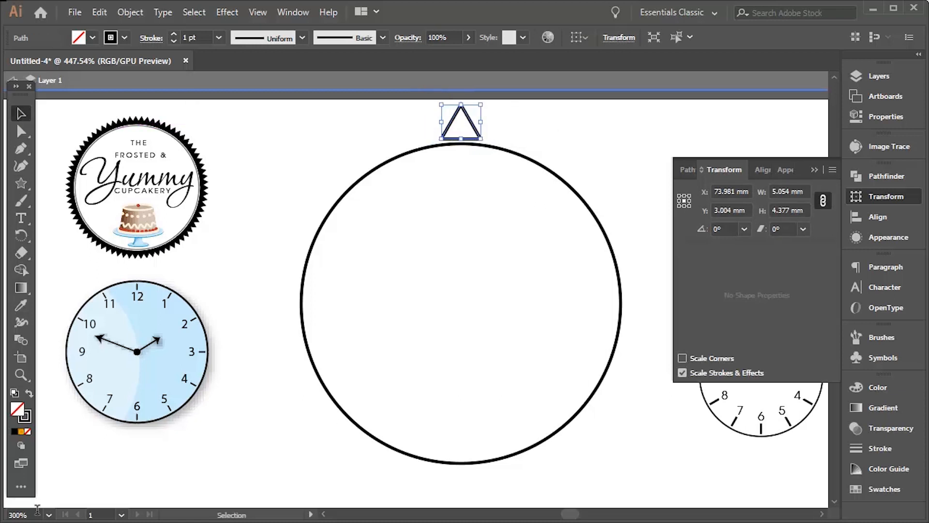
left_click(29, 393)
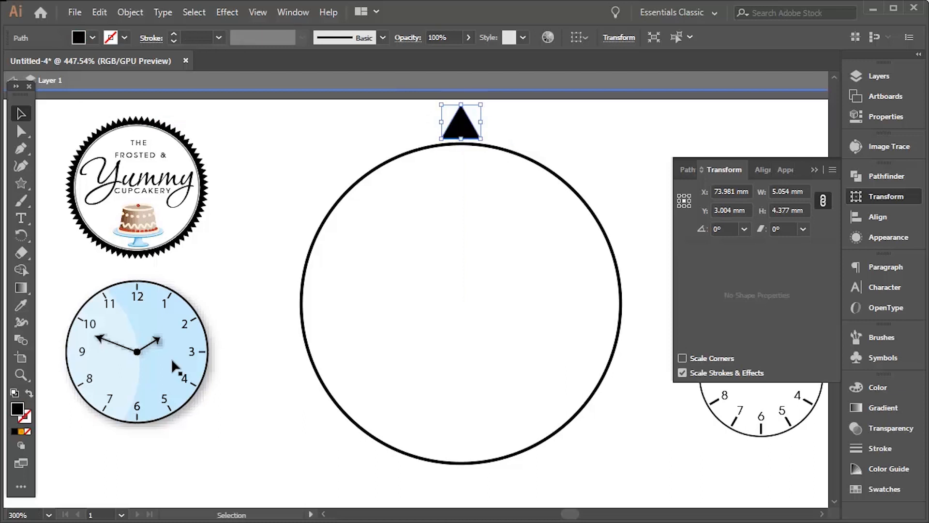
Shrink the triangle to about 3.5 mm wide and position it just above the circle's highest point.
left_click_drag(481, 104, 462, 131)
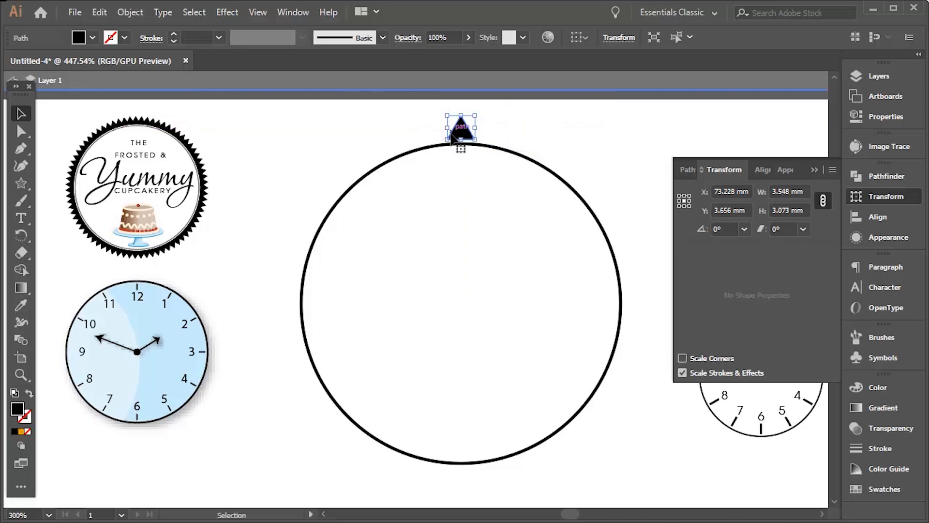
left_click(425, 217)
left_click(456, 130)
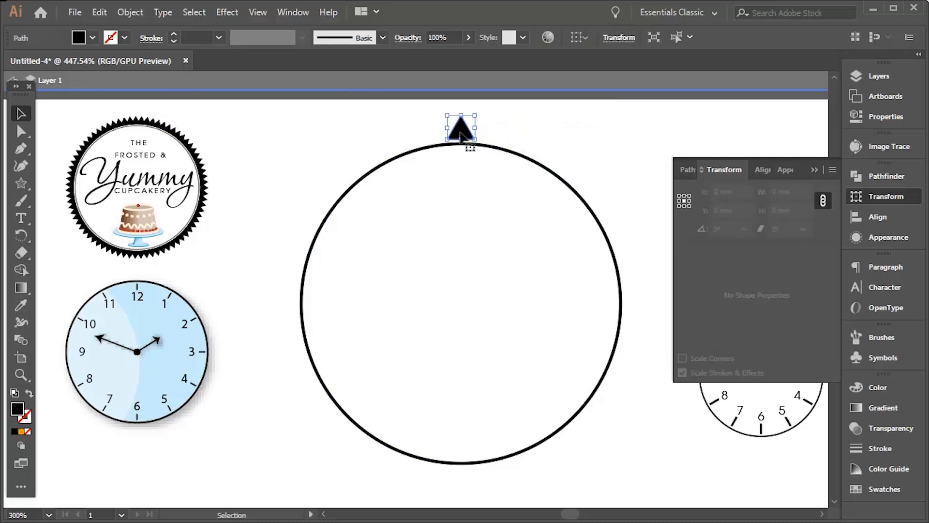
left_click(517, 118)
Align the triangle and the circle to each other by their horizontal centres.
left_click_drag(430, 113, 496, 206)
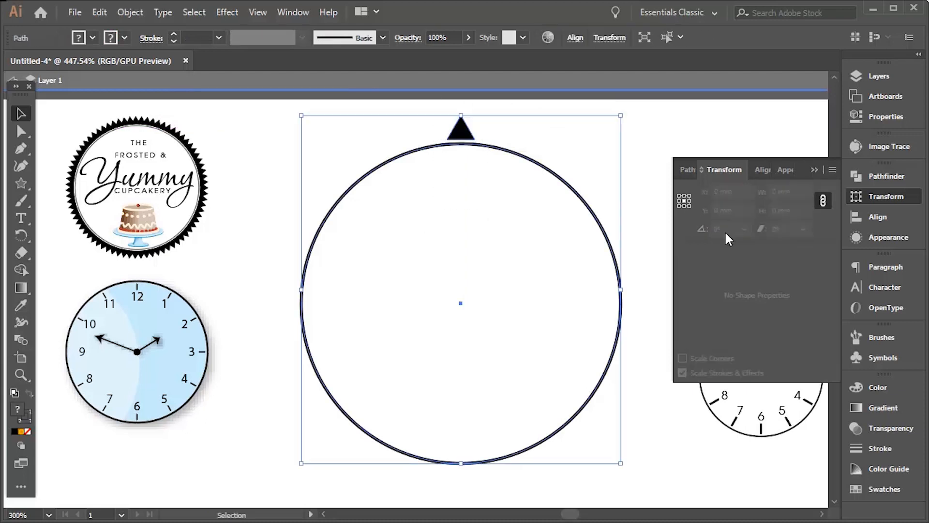
left_click(885, 216)
left_click(711, 212)
left_click(664, 140)
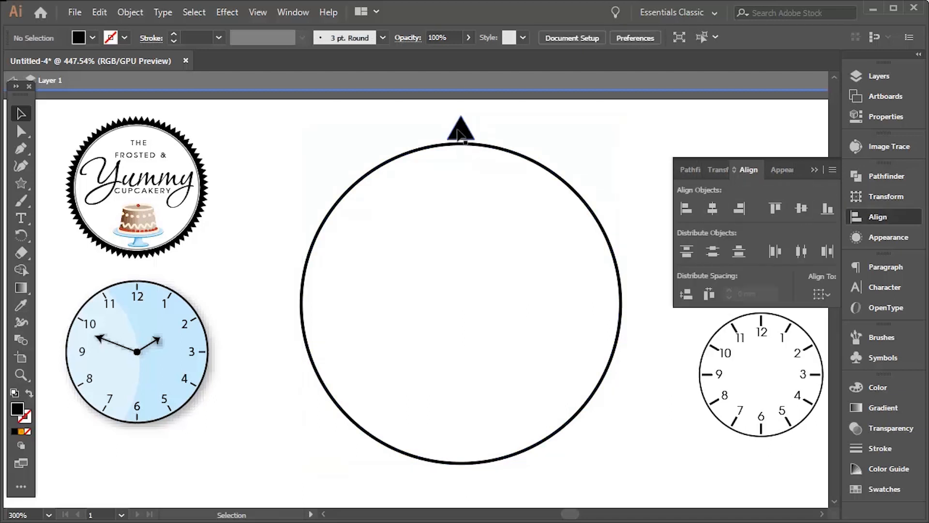
Rotate a copy of the black triangle by 360/60 degrees around the circle's centre.
left_click_drag(460, 133, 462, 139)
key("r")
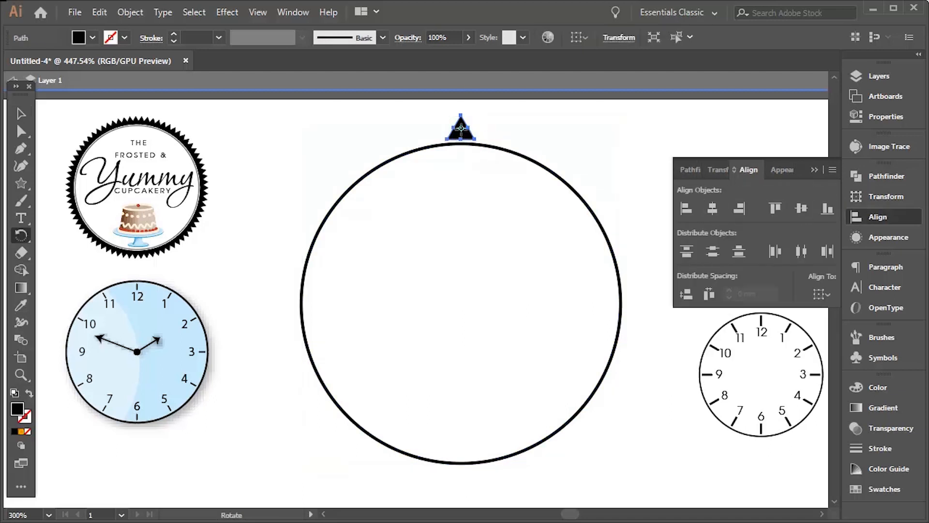
left_click_drag(460, 128, 459, 301)
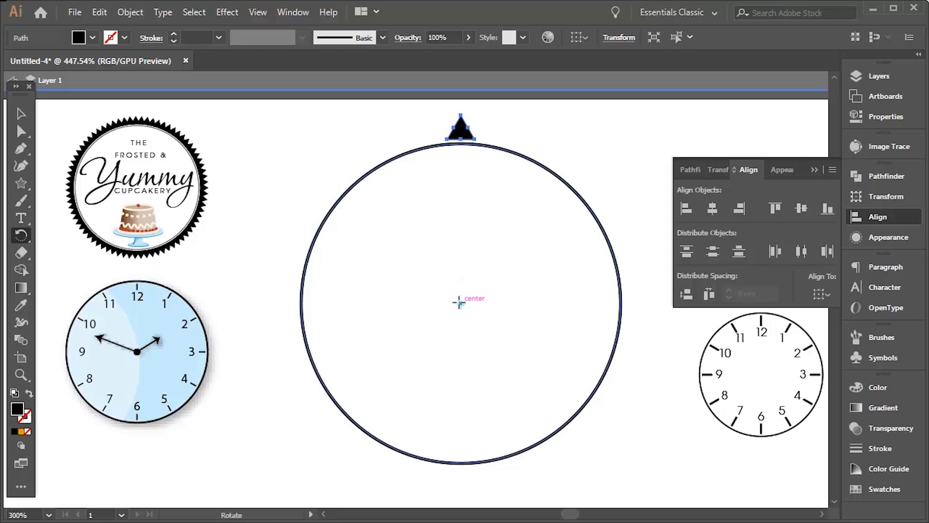
left_click(460, 303, "alt")
left_click_drag(641, 161, 492, 156)
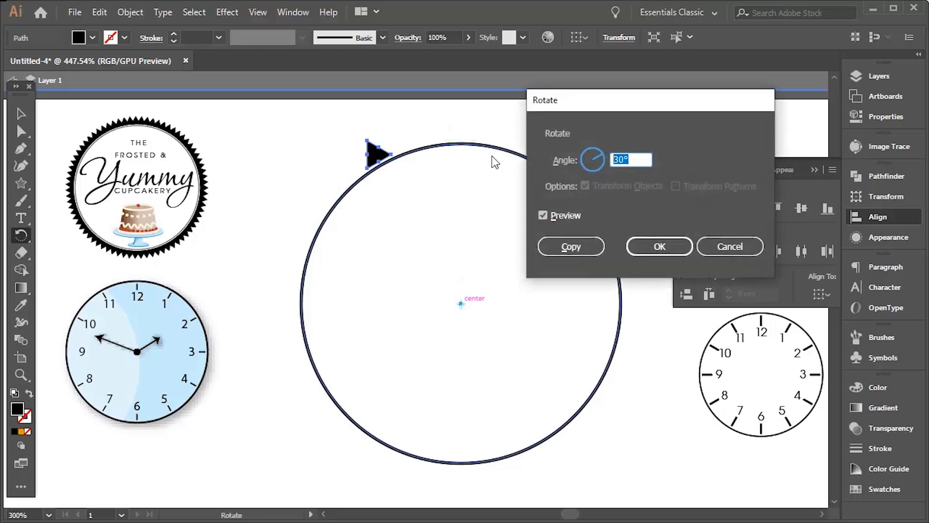
type("360/60")
left_click(571, 247)
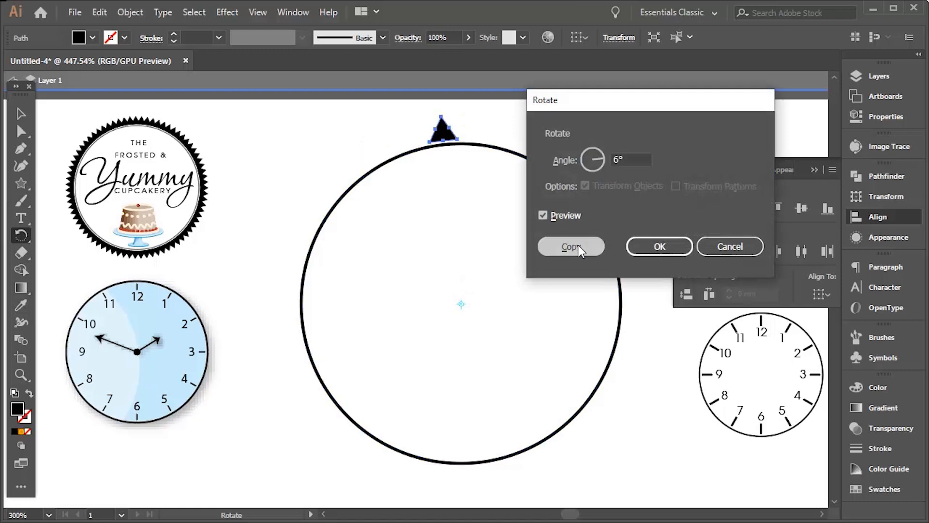
Repeat the rotated triangle copy until triangles form a complete serrated ring around the circle.
key("ctrl+d")
key("ctrl+d")
key("ctrl+d")
key("ctrl+d")
key("ctrl+d")
key("ctrl+d")
key("ctrl+d")
key("ctrl+d")
key("ctrl+d")
key("ctrl+d")
key("ctrl+d")
key("ctrl+d")
key("ctrl+d")
key("ctrl+d")
key("ctrl+d")
key("ctrl+d")
key("ctrl+d")
key("ctrl+d")
key("ctrl+d")
key("ctrl+d")
key("ctrl+d")
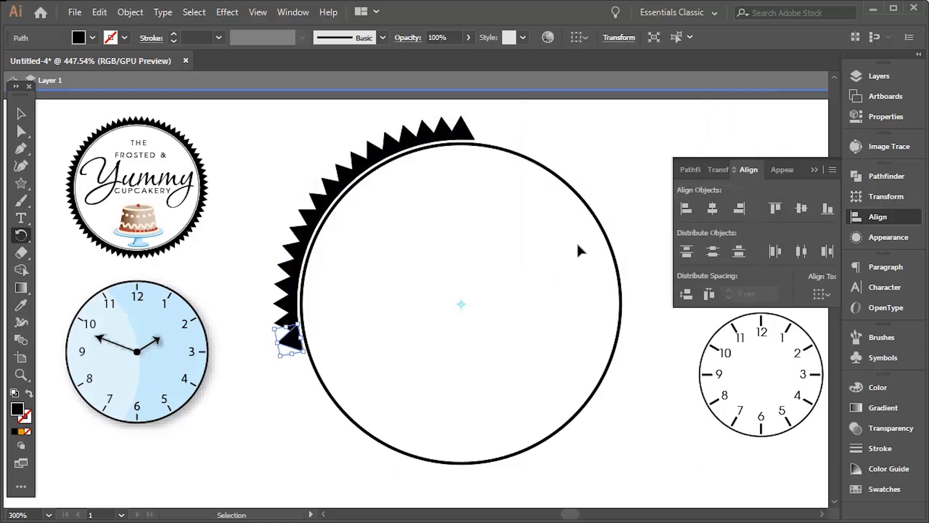
key("ctrl+d")
key("ctrl+d")
key("ctrl+d")
key("ctrl+d")
key("ctrl+d")
key("ctrl+d")
key("ctrl+d")
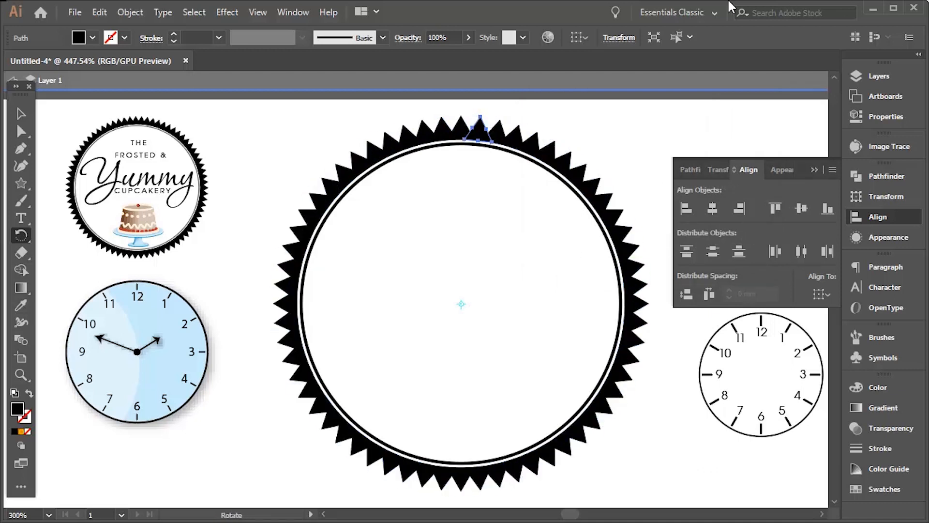
left_click(21, 114)
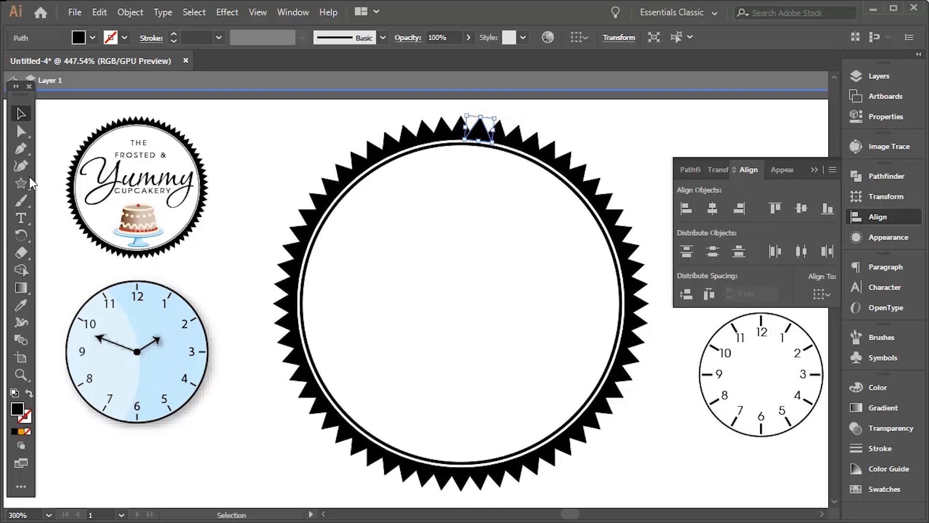
Add the text "Yummy" inside the circle and set its font to P22 Corinthia Regular.
left_click(21, 218)
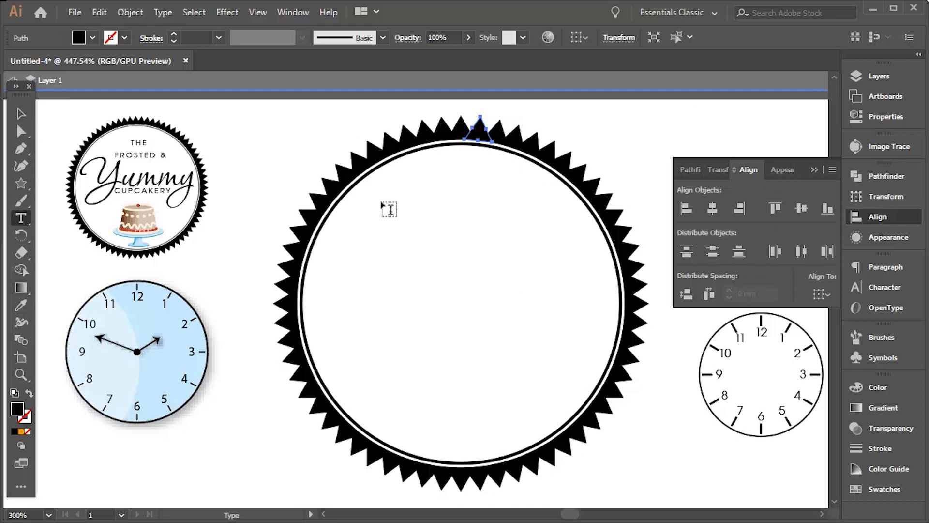
left_click(316, 238)
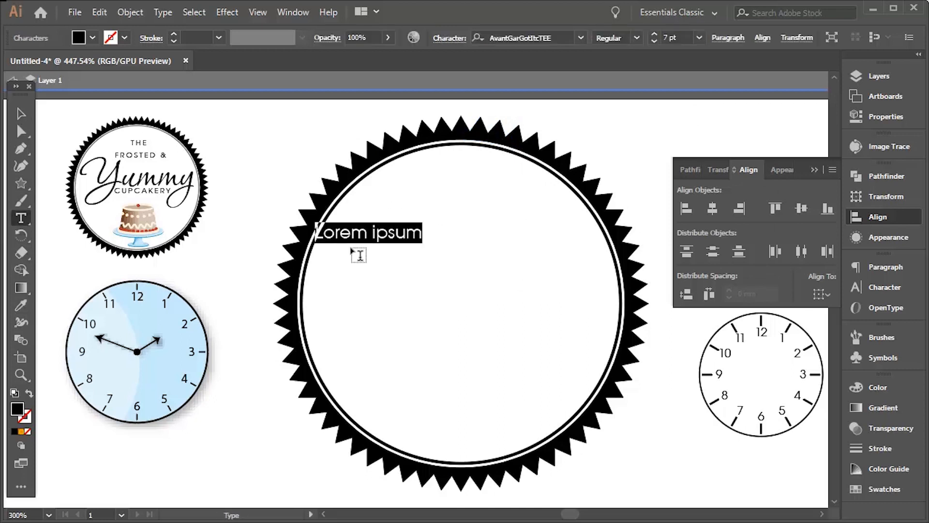
type("Yummy")
key("Escape")
double_click(350, 245)
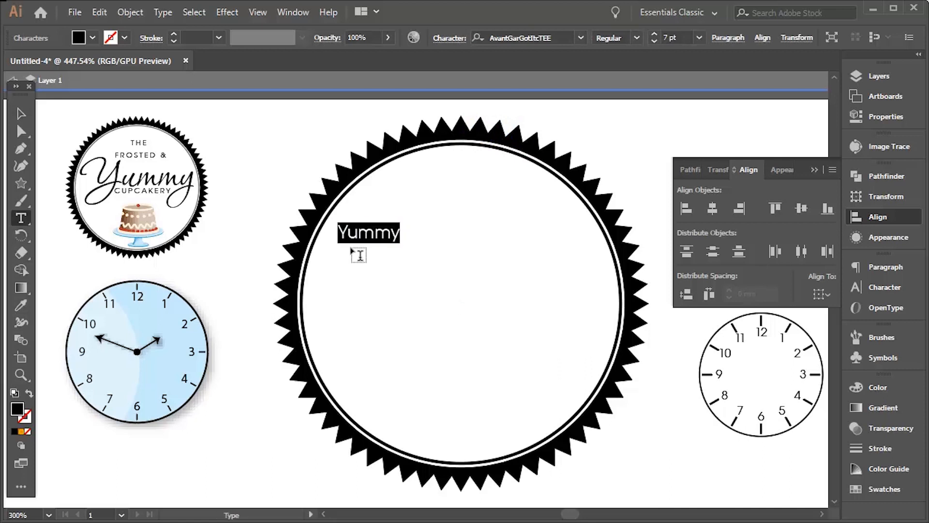
left_click(534, 32)
type("p2")
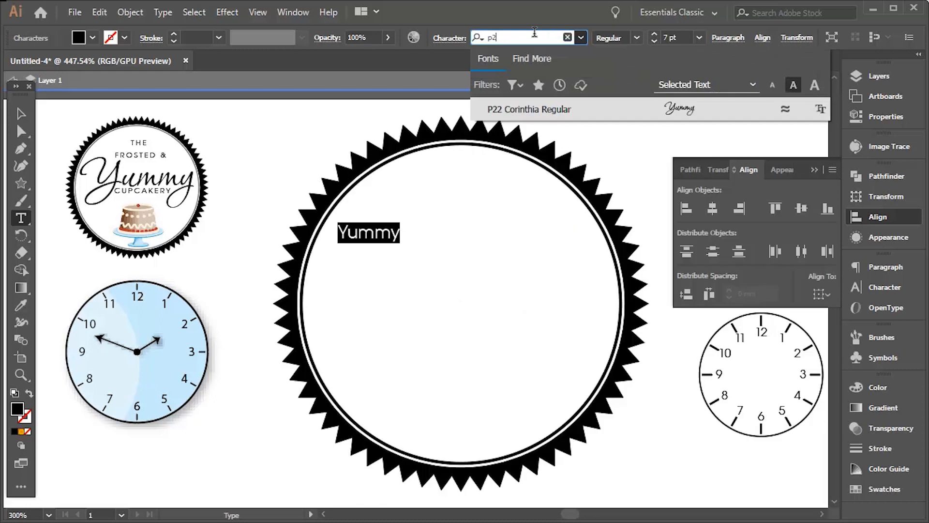
type("2")
left_click(575, 116)
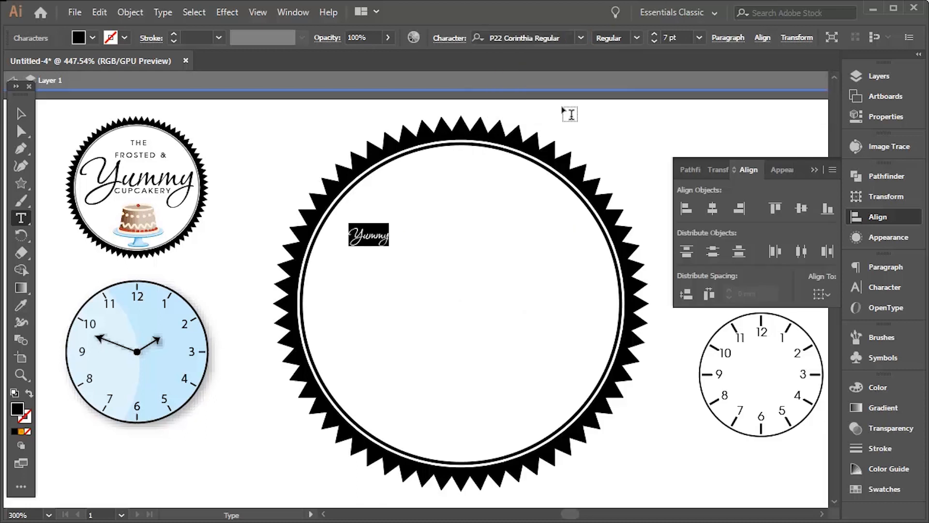
Enlarge the "Yummy" text proportionally until it spans nearly the full inner width of the circle.
left_click(21, 114)
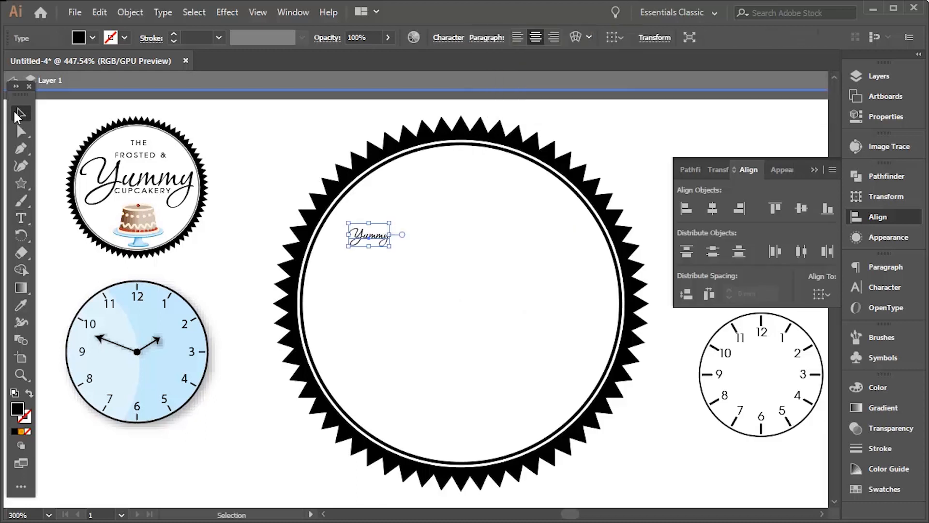
left_click_drag(389, 246, 613, 437)
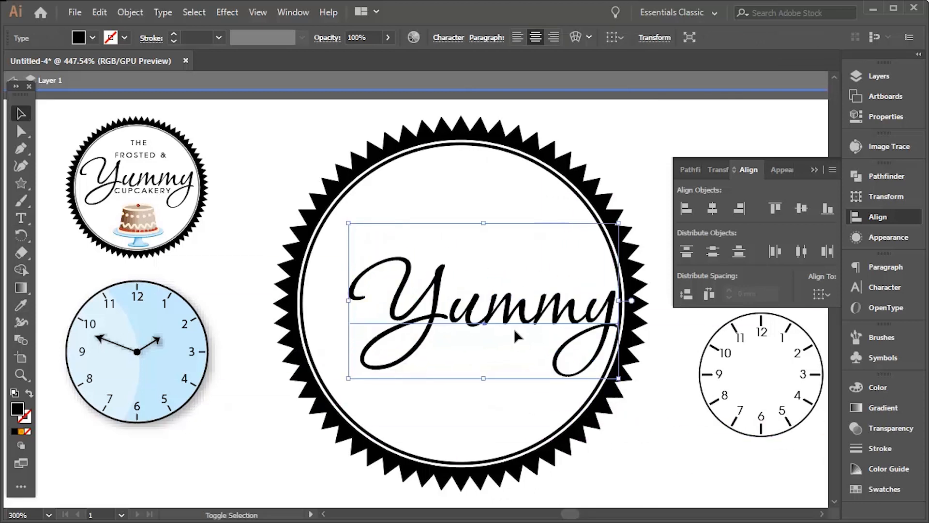
left_click_drag(350, 225, 304, 192)
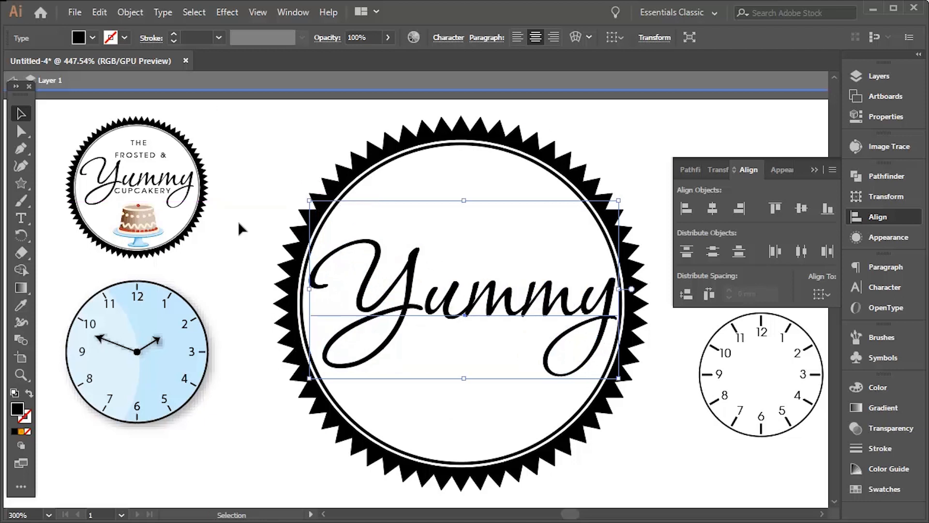
Add a two-line text reading "THE" and "FROSTED &" in the circle above "Yummy".
left_click(21, 218)
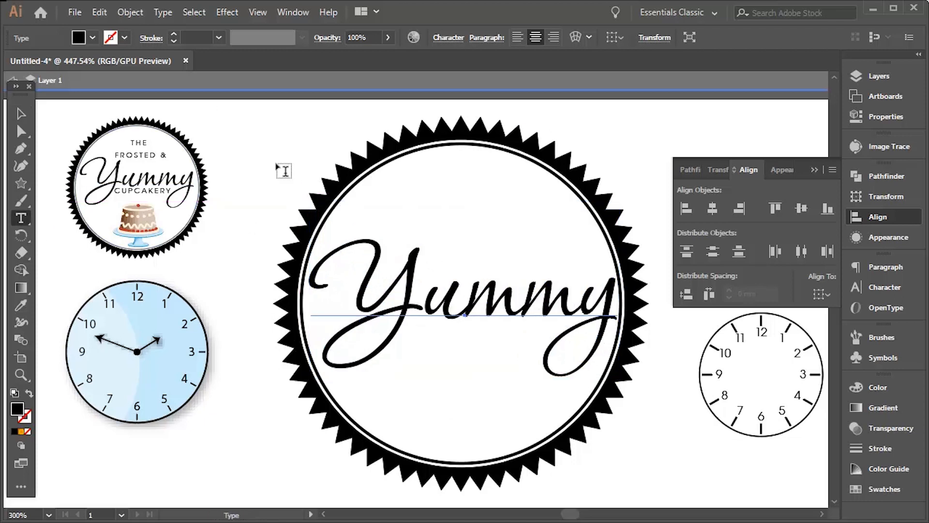
left_click(422, 182)
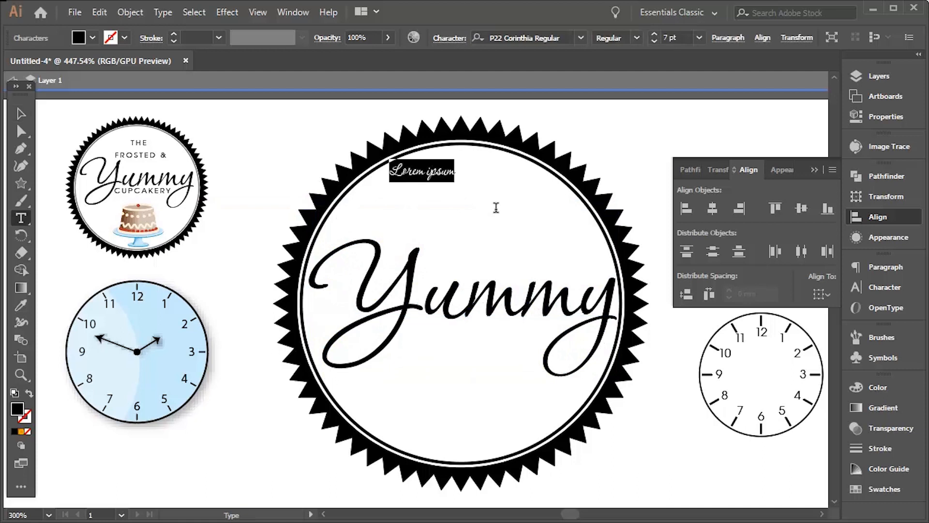
type("The Y")
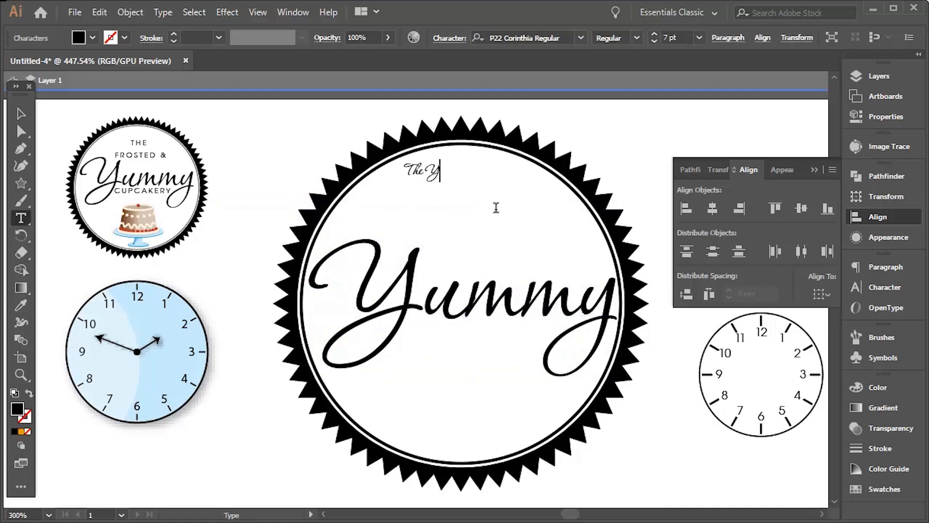
key("BackSpace")
key("BackSpace")
key("Return")
type("FROST")
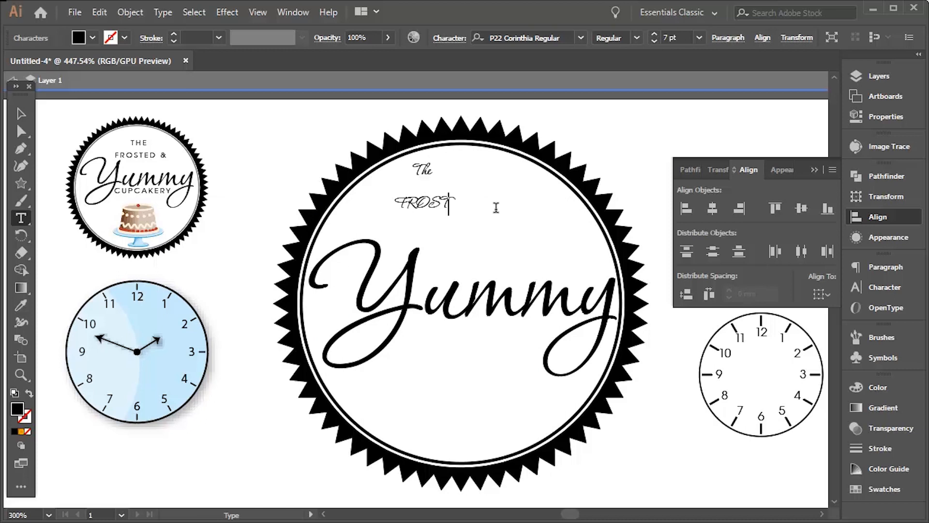
type("ED &")
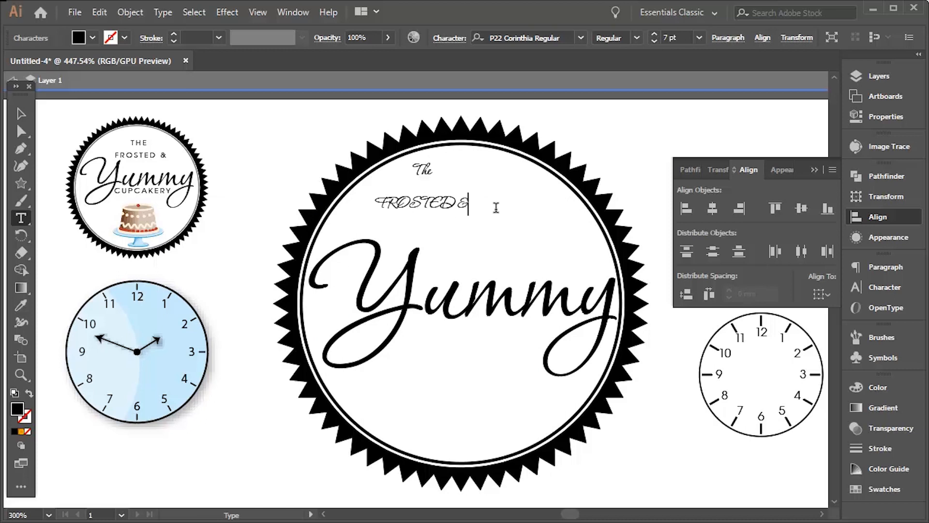
key("Left")
key("shift+Right")
key("shift+Right")
type("HE")
Change the font of the whole "THE FROSTED &" text to AvantGarGotItcTEE.
key("ctrl+a")
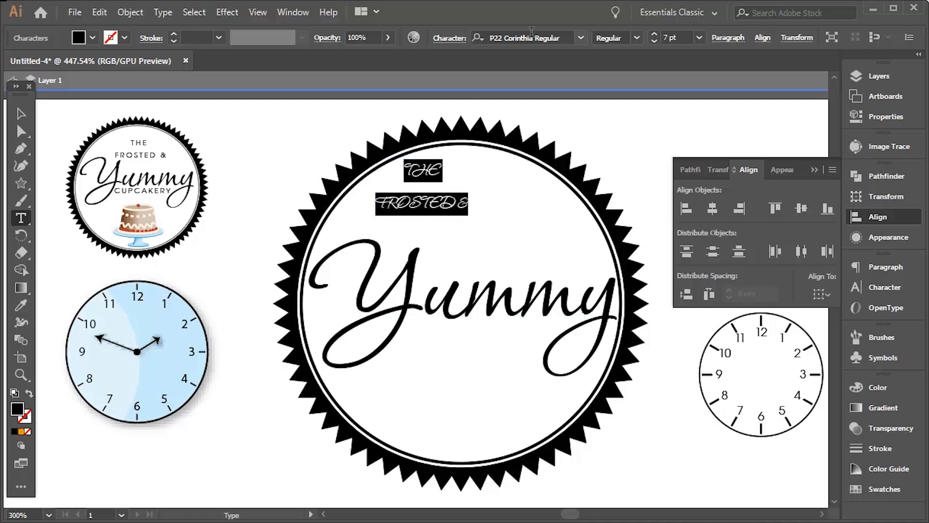
left_click(511, 42)
type("ava")
left_click(531, 102)
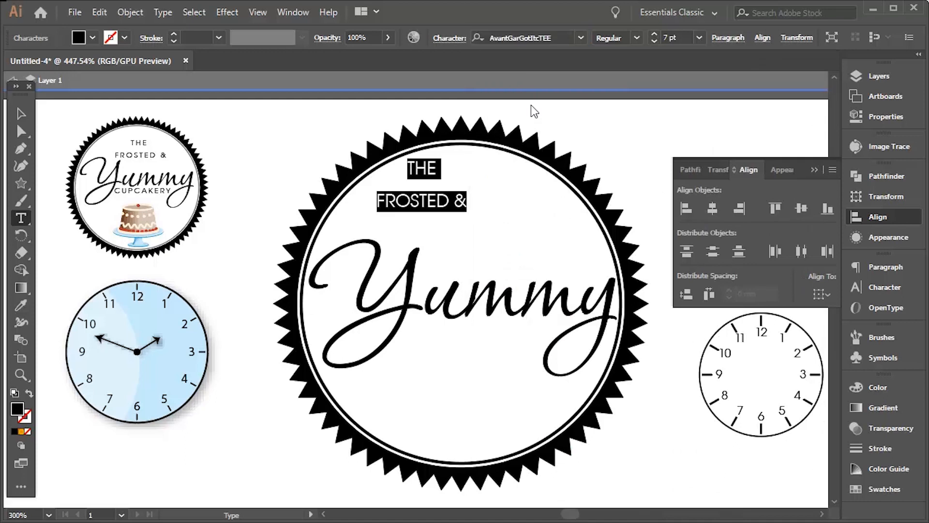
Set the tracking of the "THE FROSTED &" text to 200 and move it to sit centred just above "Yummy".
left_click(870, 287)
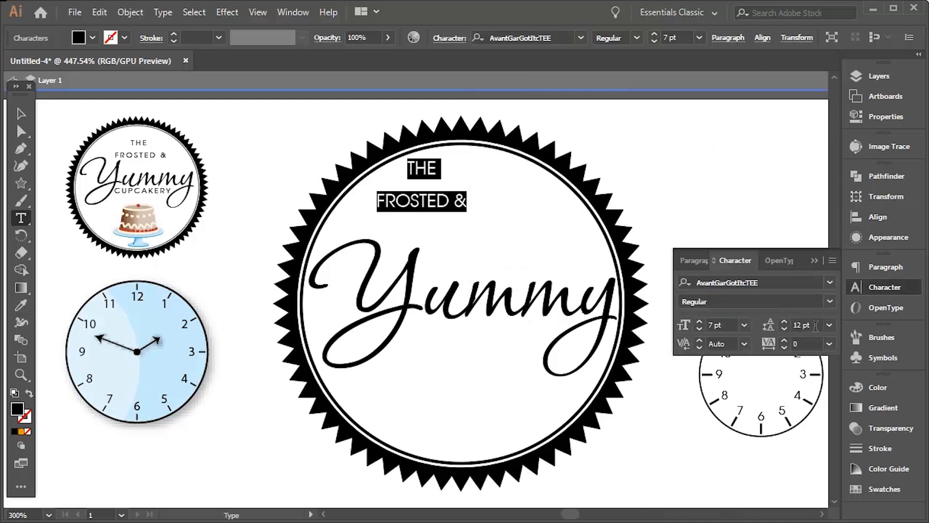
left_click(805, 344)
type("20")
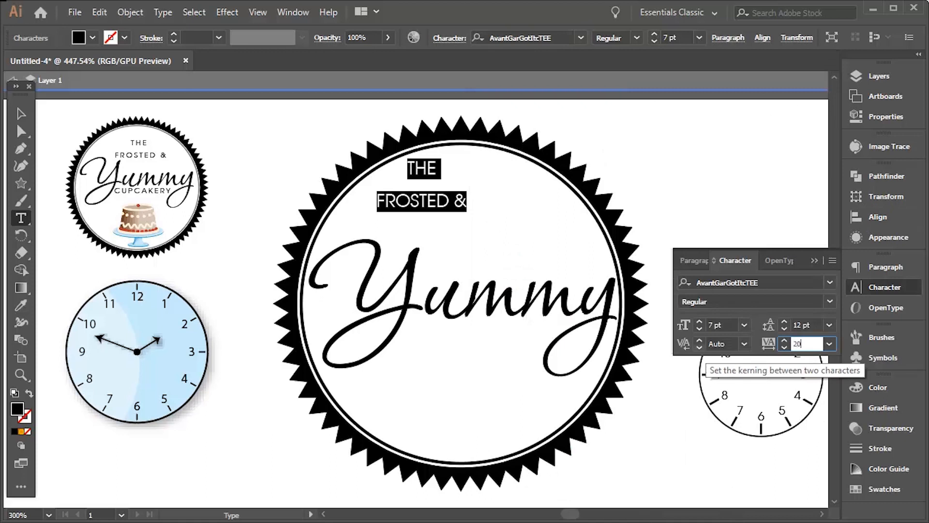
type("0")
key("Return")
left_click(21, 113)
left_click_drag(454, 208, 499, 228)
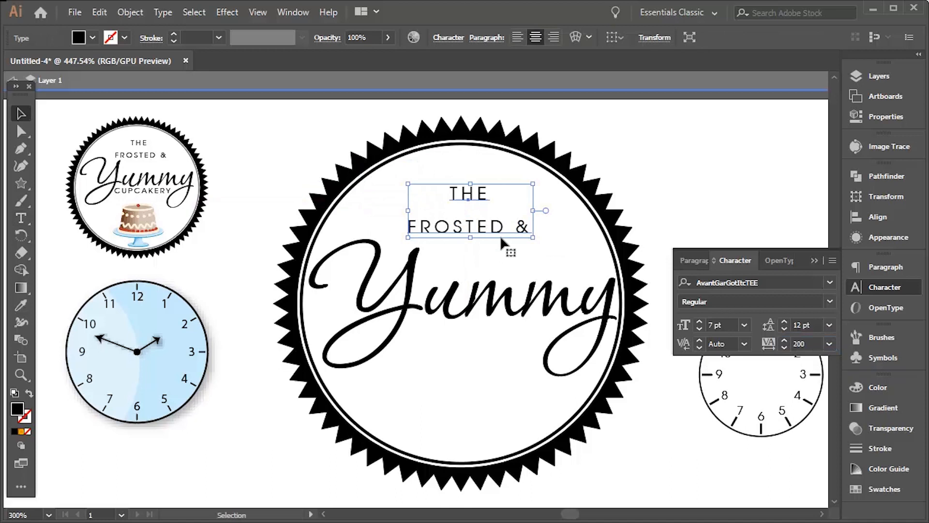
Duplicate the "THE FROSTED &" text below "Yummy" and replace the copy's wording with "CUPCAKERY".
key("ctrl+c")
key("ctrl+v")
left_click_drag(427, 308, 477, 371)
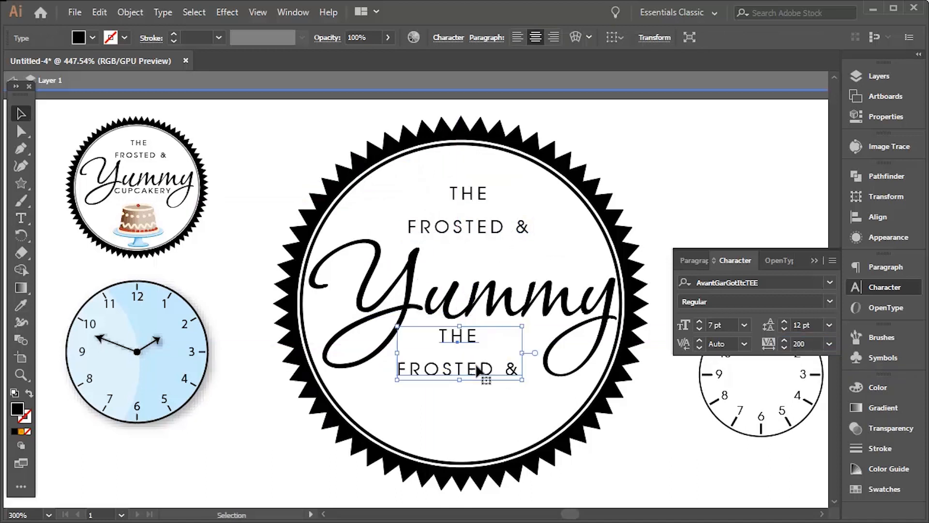
double_click(465, 336)
key("ctrl+a")
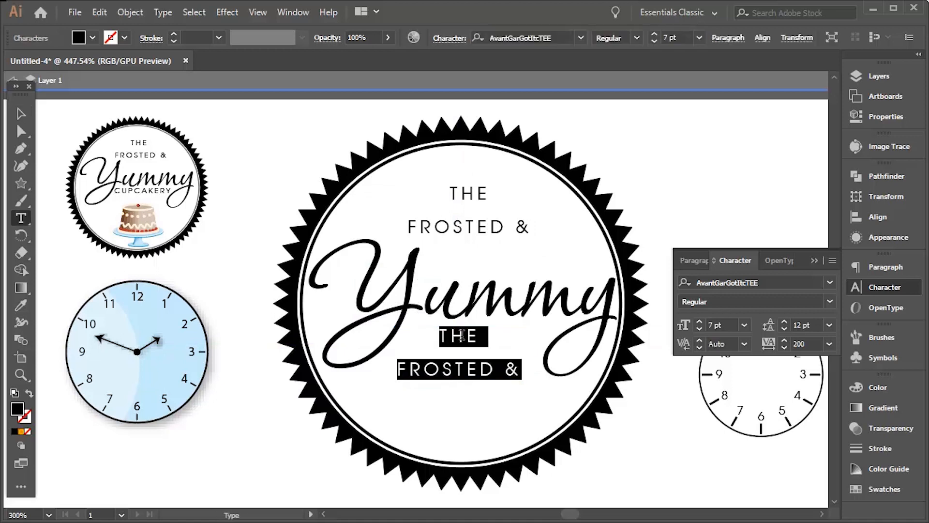
type("CUPCAKERY")
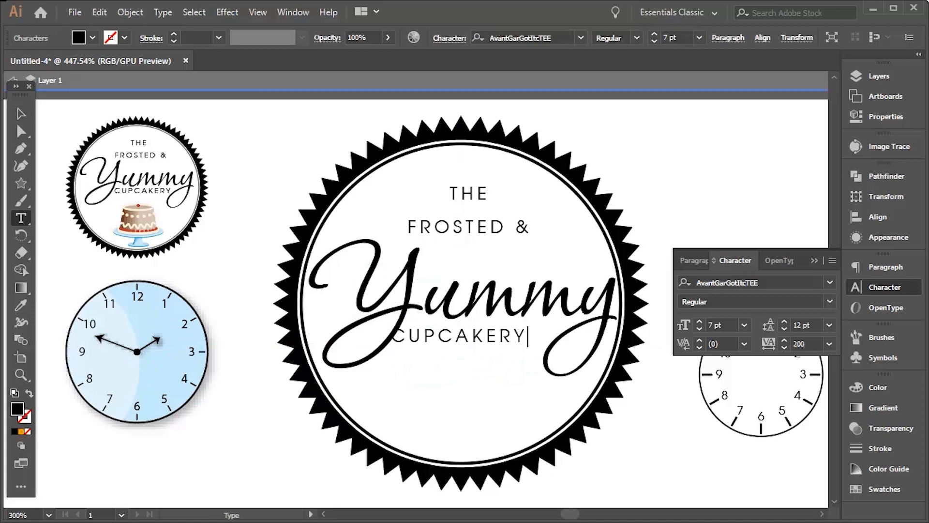
key("Escape")
Move "CUPCAKERY" up close beneath "Yummy" and enlarge it slightly to fill the gap between the two script descenders.
left_click_drag(496, 341, 518, 336)
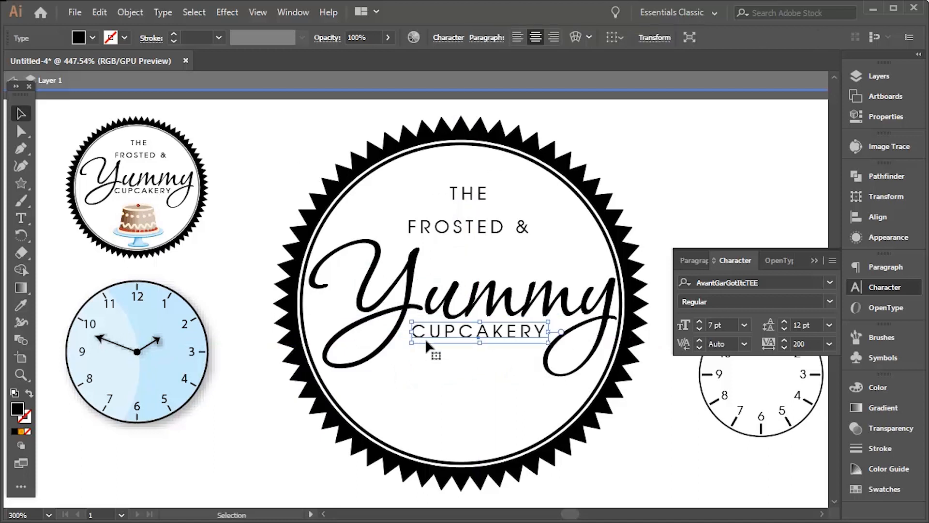
left_click_drag(411, 342, 402, 348)
left_click_drag(547, 322, 565, 316)
left_click(690, 168)
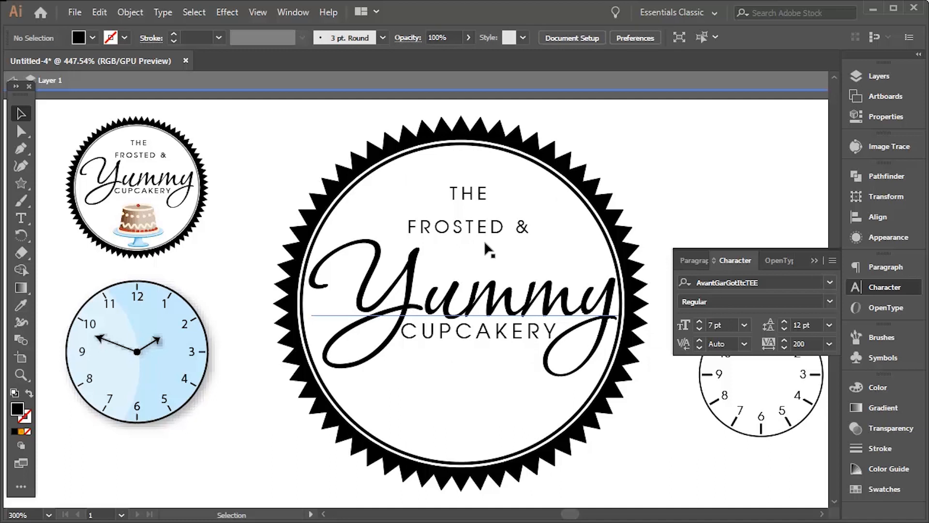
Place the Cake symbol in the badge, shrink it and centre it below "CUPCAKERY" inside the circle.
left_click(881, 361)
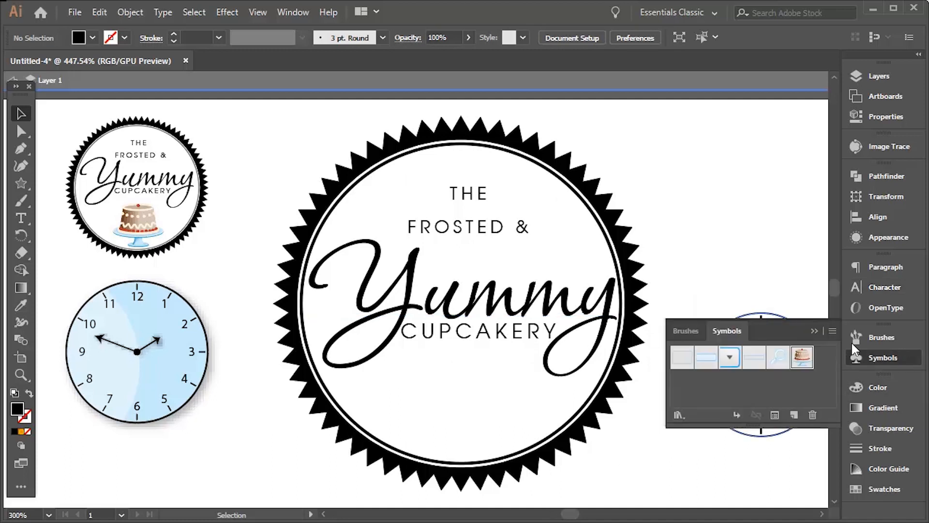
left_click_drag(802, 359, 460, 382)
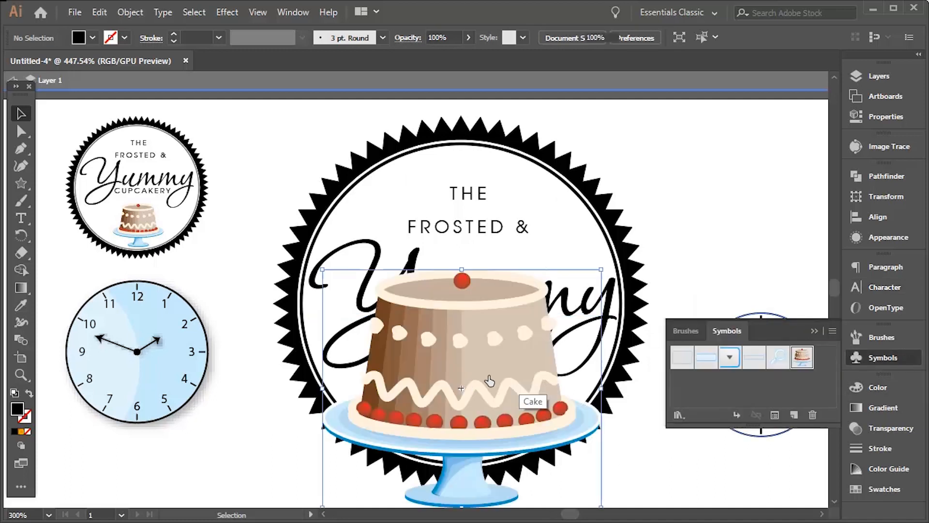
left_click_drag(603, 268, 465, 385)
left_click_drag(411, 451, 471, 405)
left_click_drag(527, 341, 499, 364)
left_click_drag(447, 413, 472, 399)
left_click(615, 466)
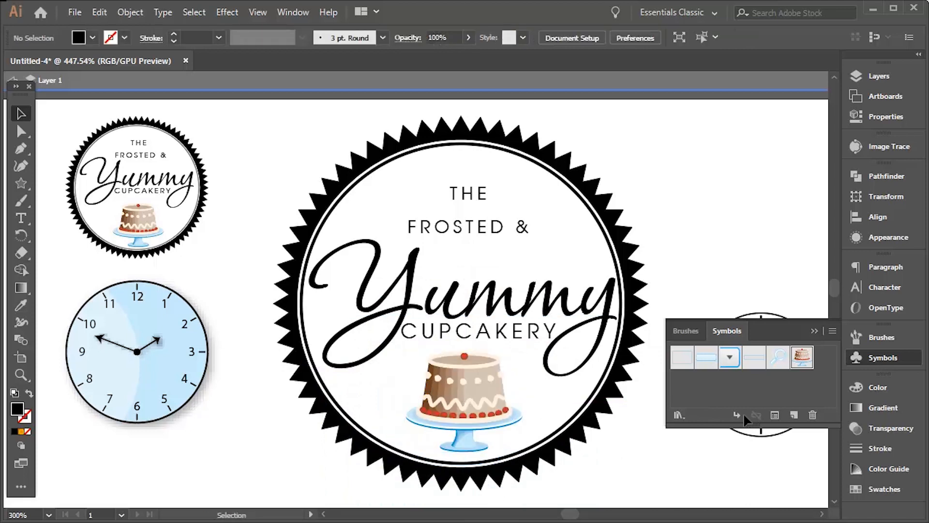
left_click(732, 328)
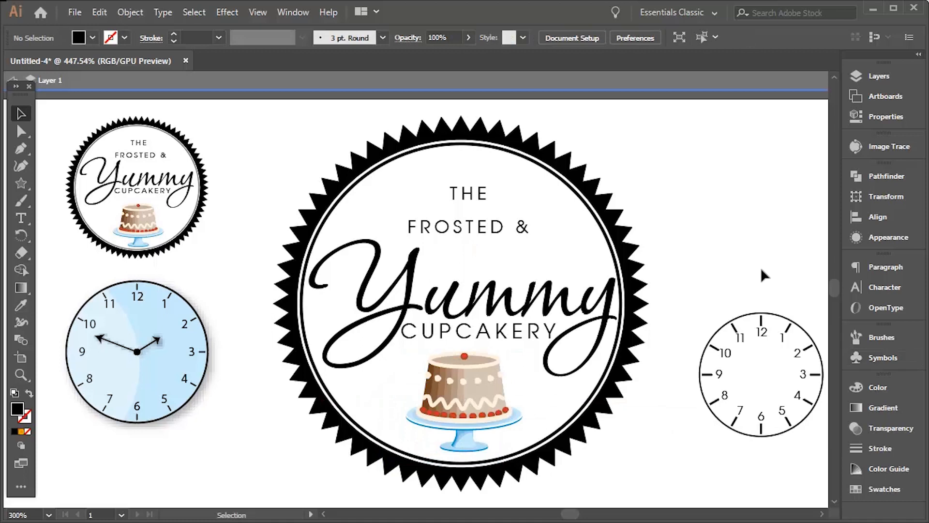